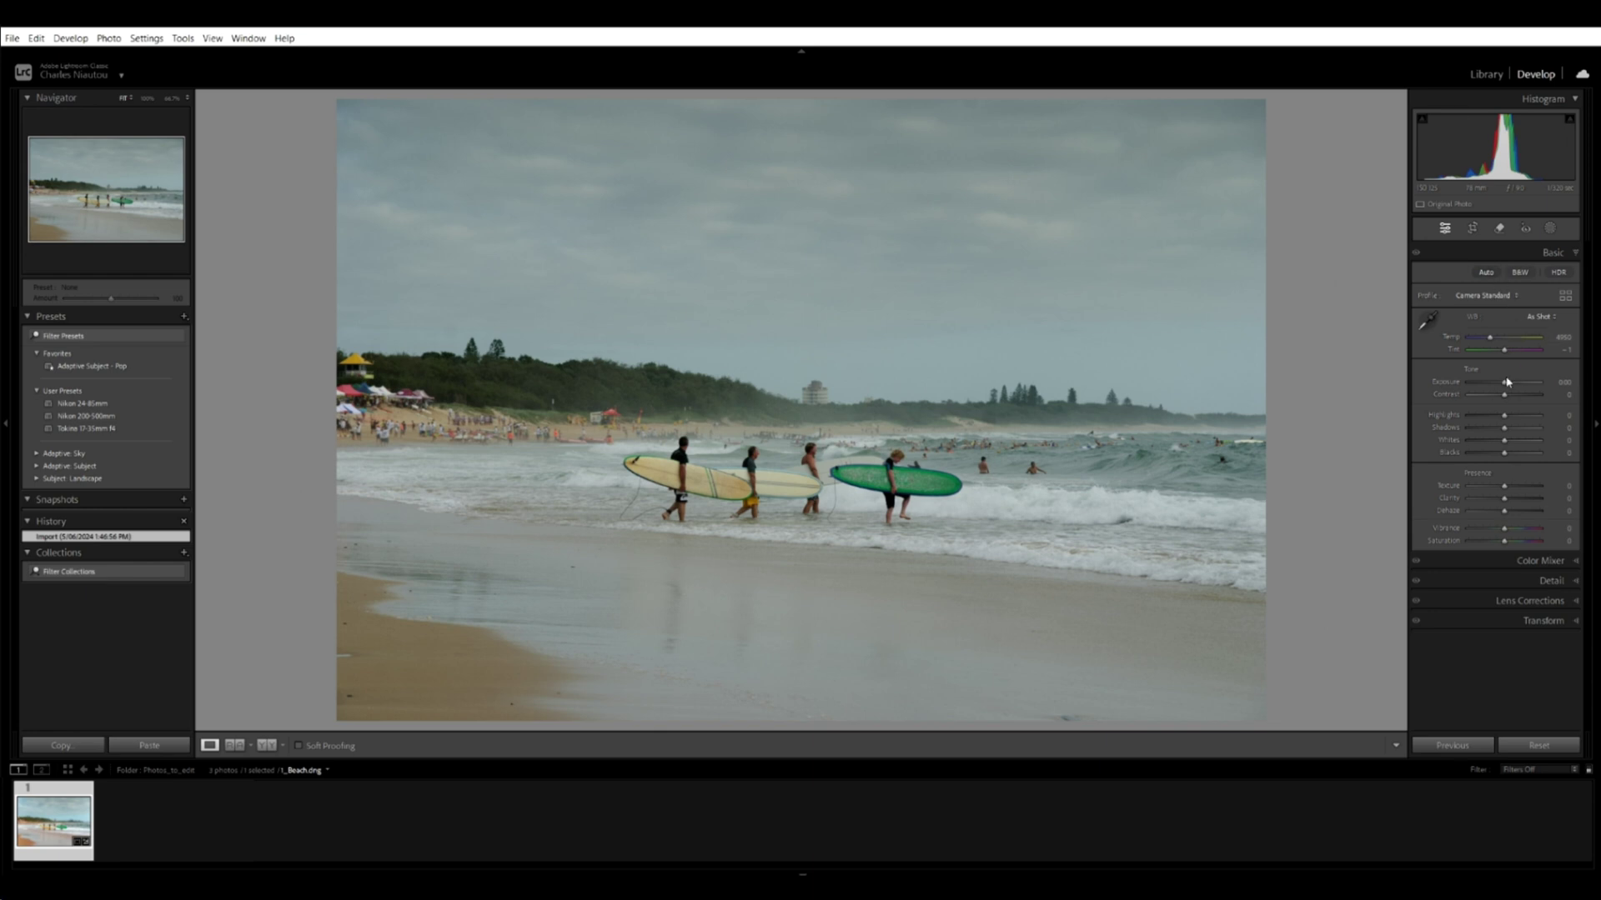
Expand all the Develop adjustment panels and look through them.
left_click(1579, 255)
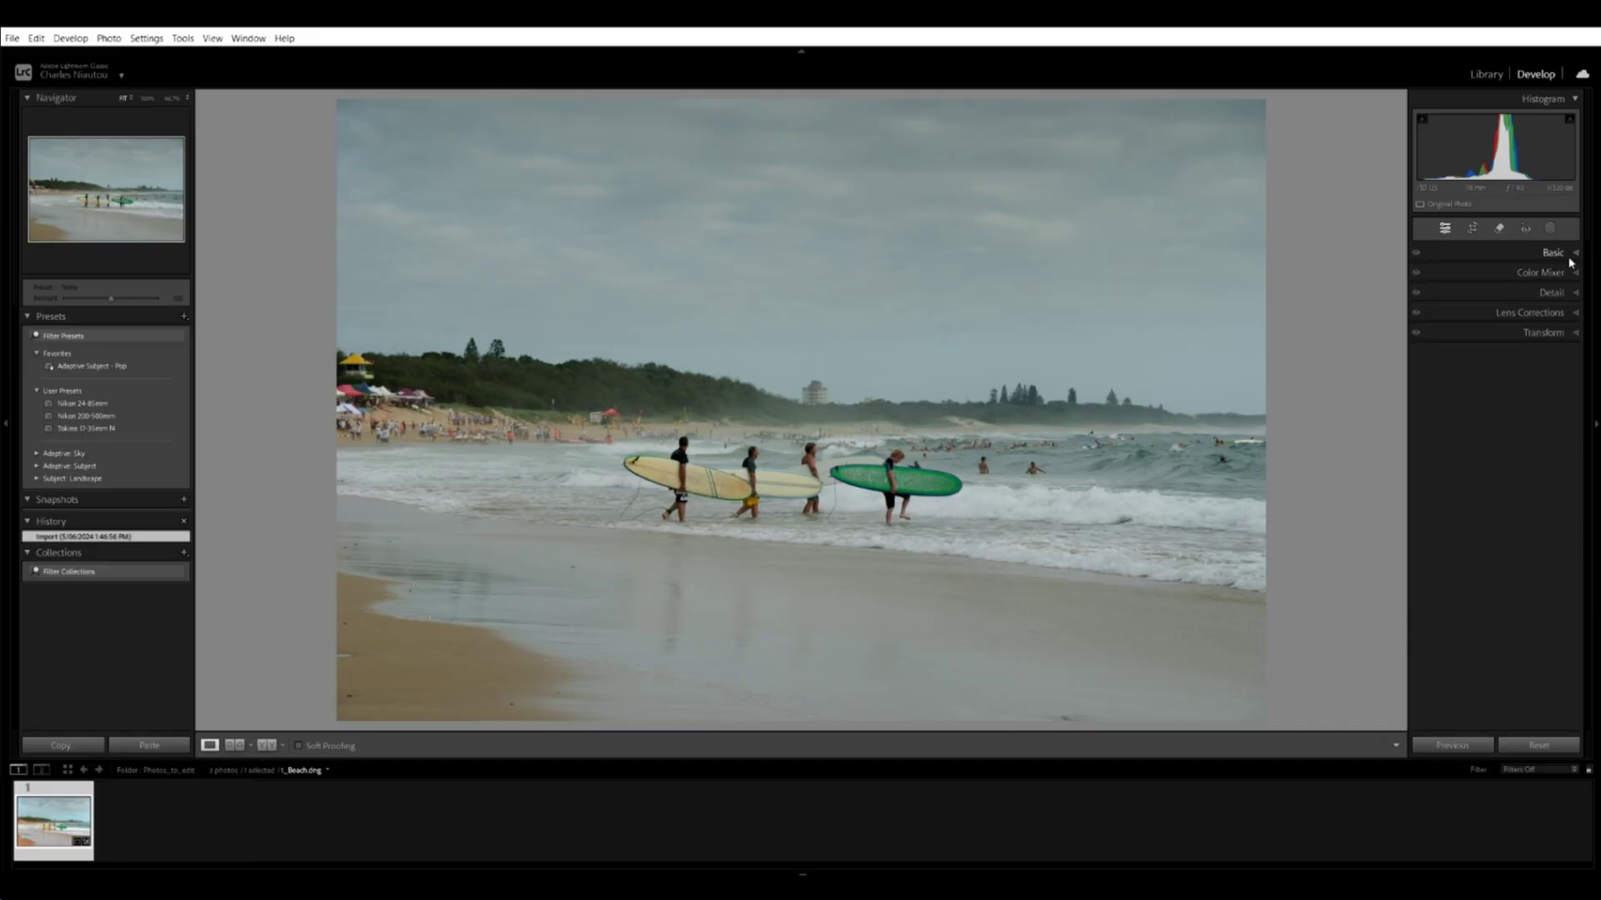
left_click(1567, 253)
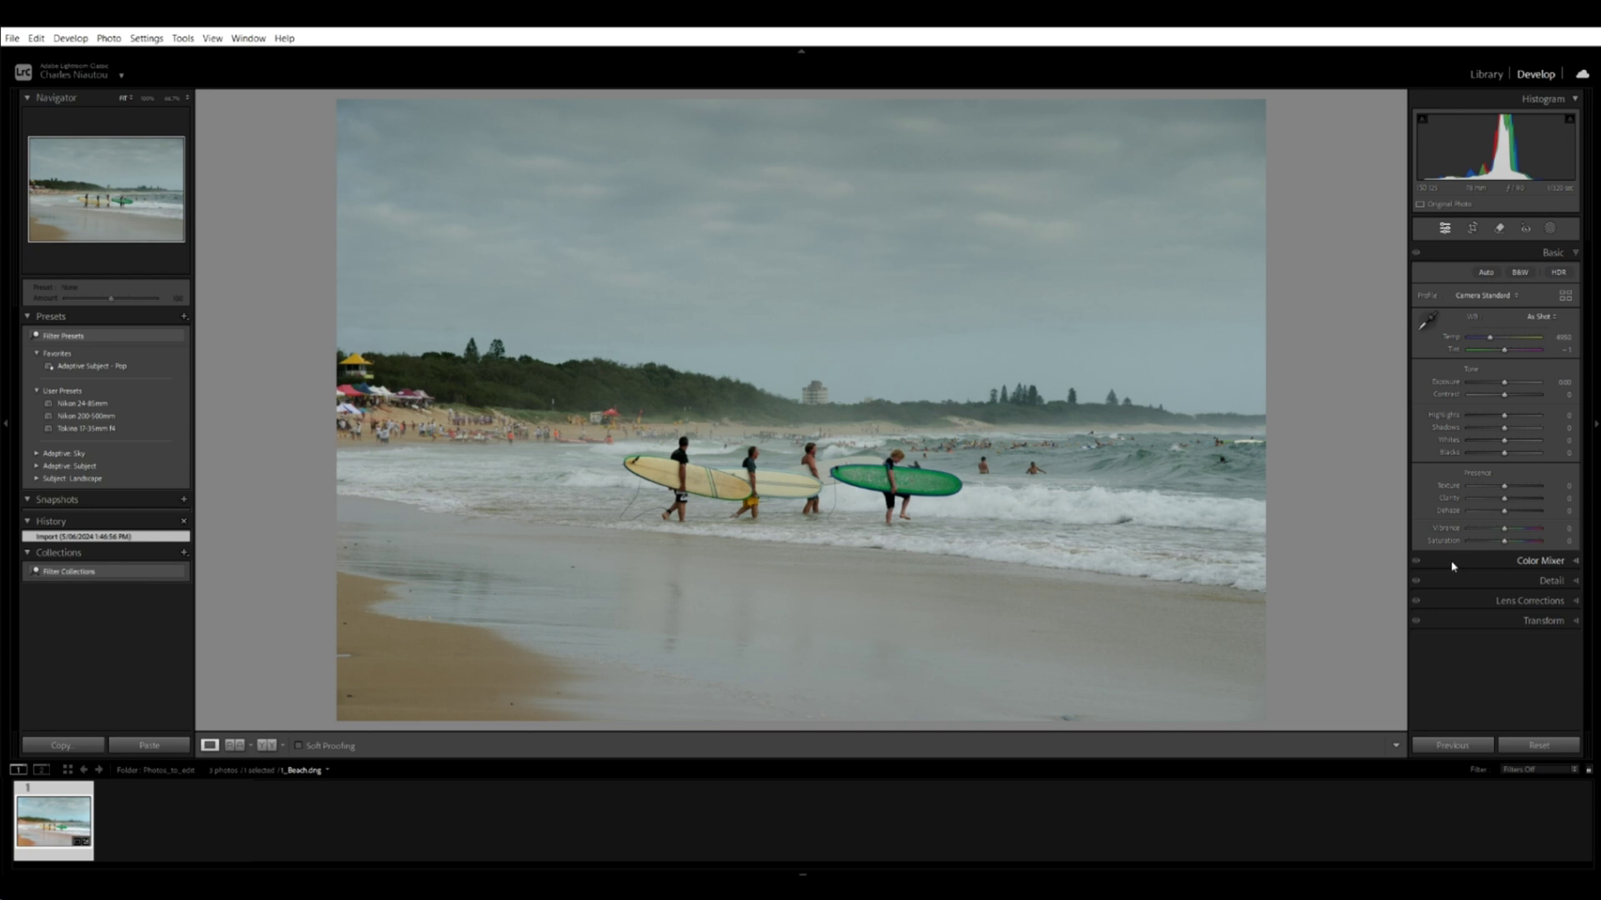
right_click(1453, 567)
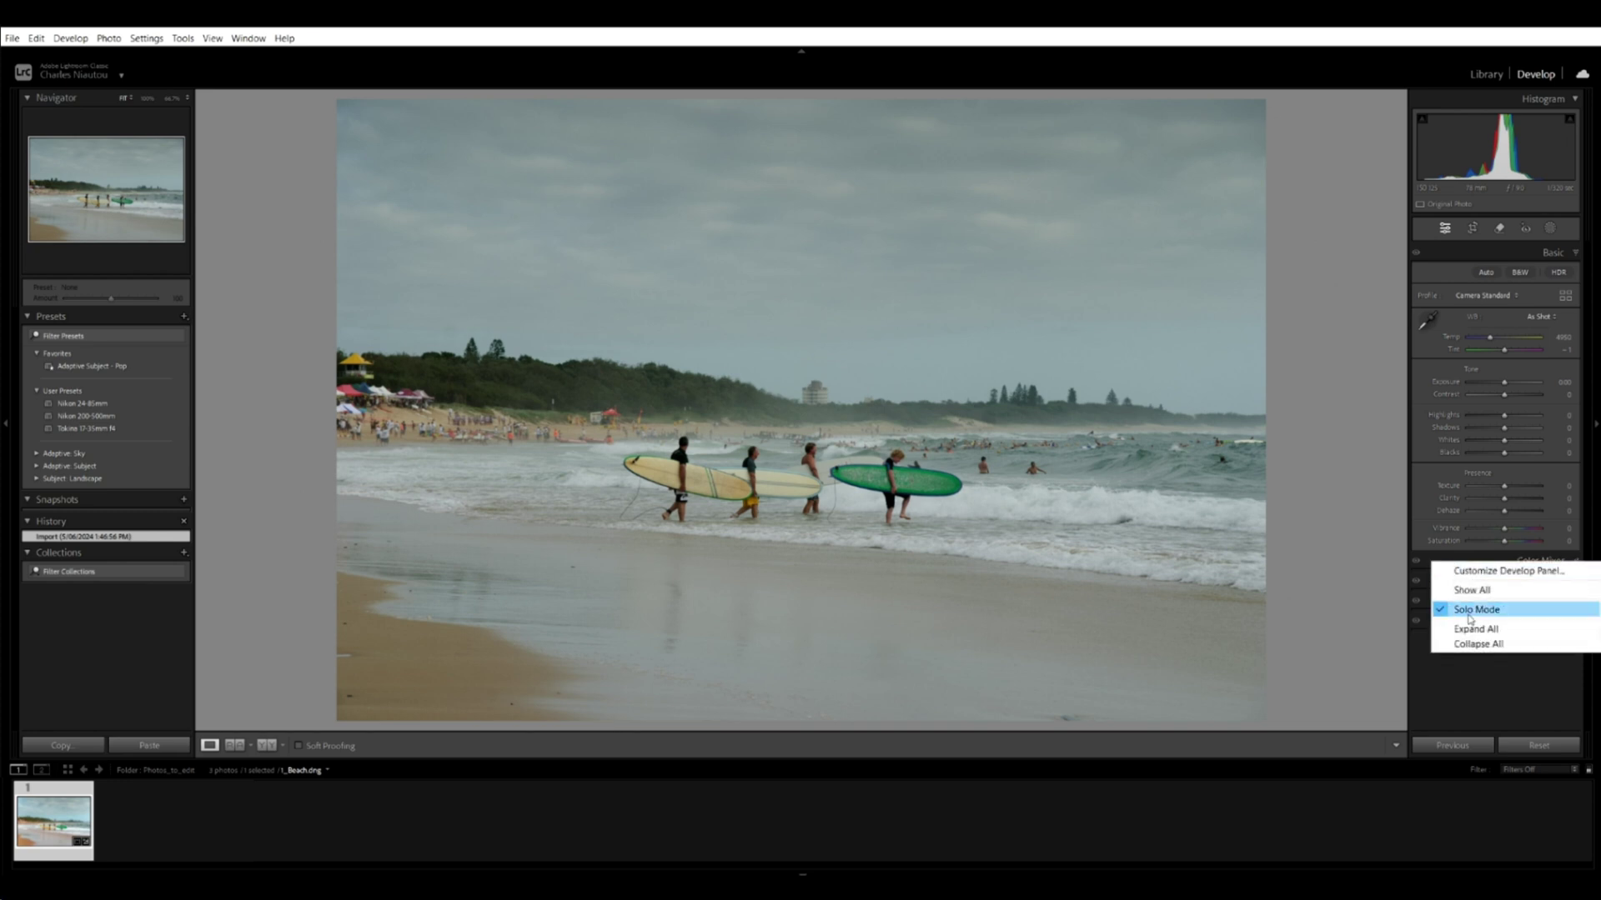
left_click(1469, 592)
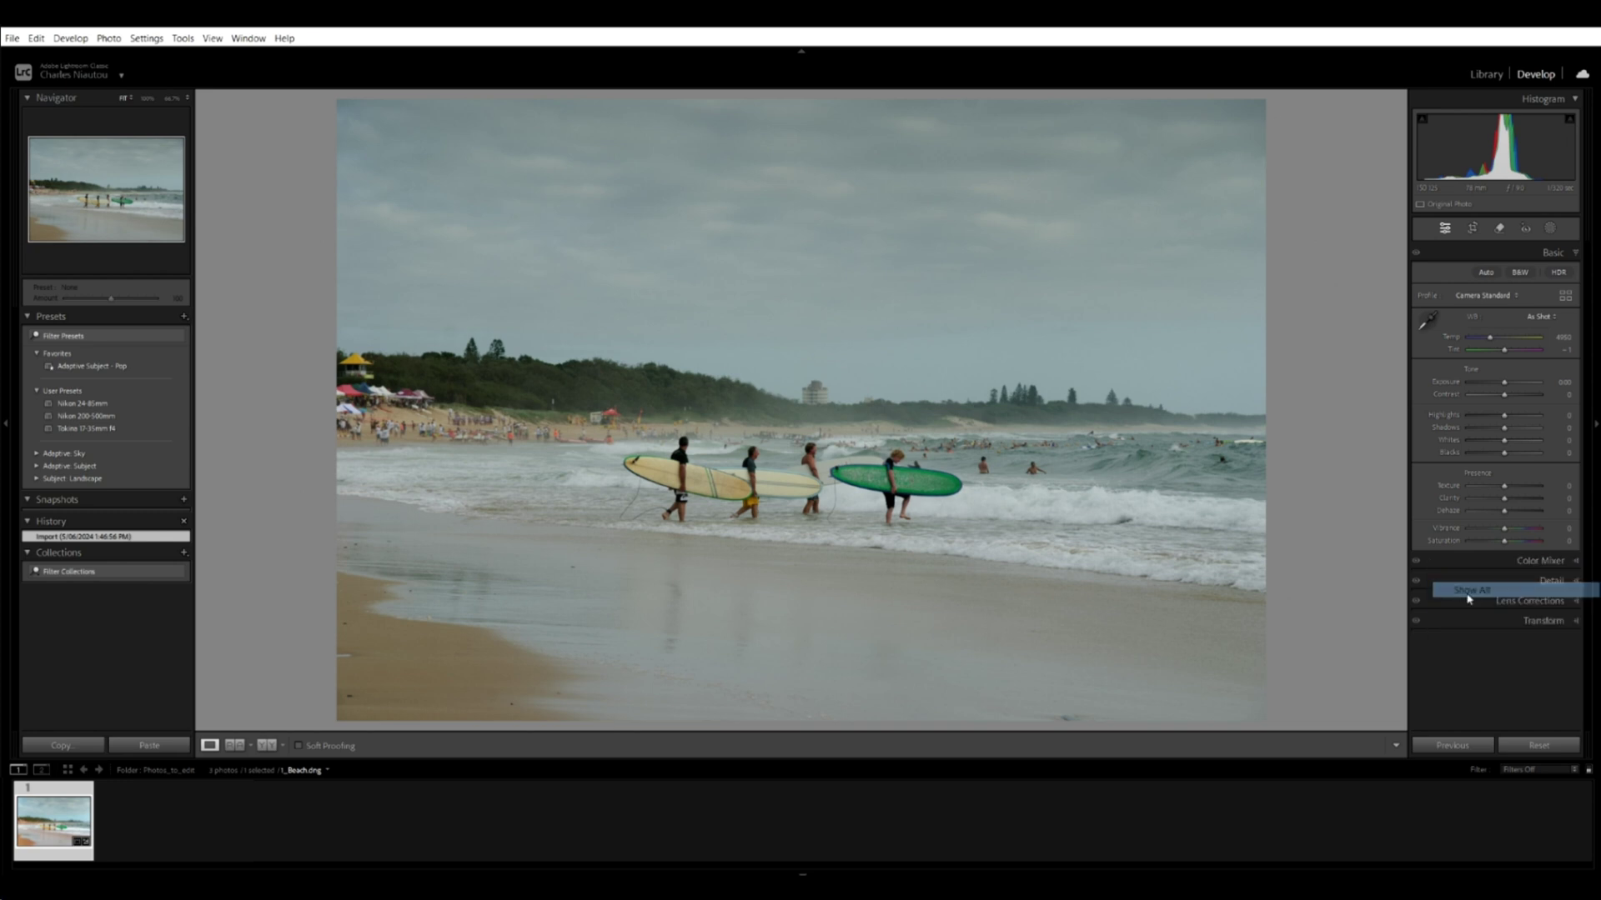
scroll(1528, 484, "down", 10)
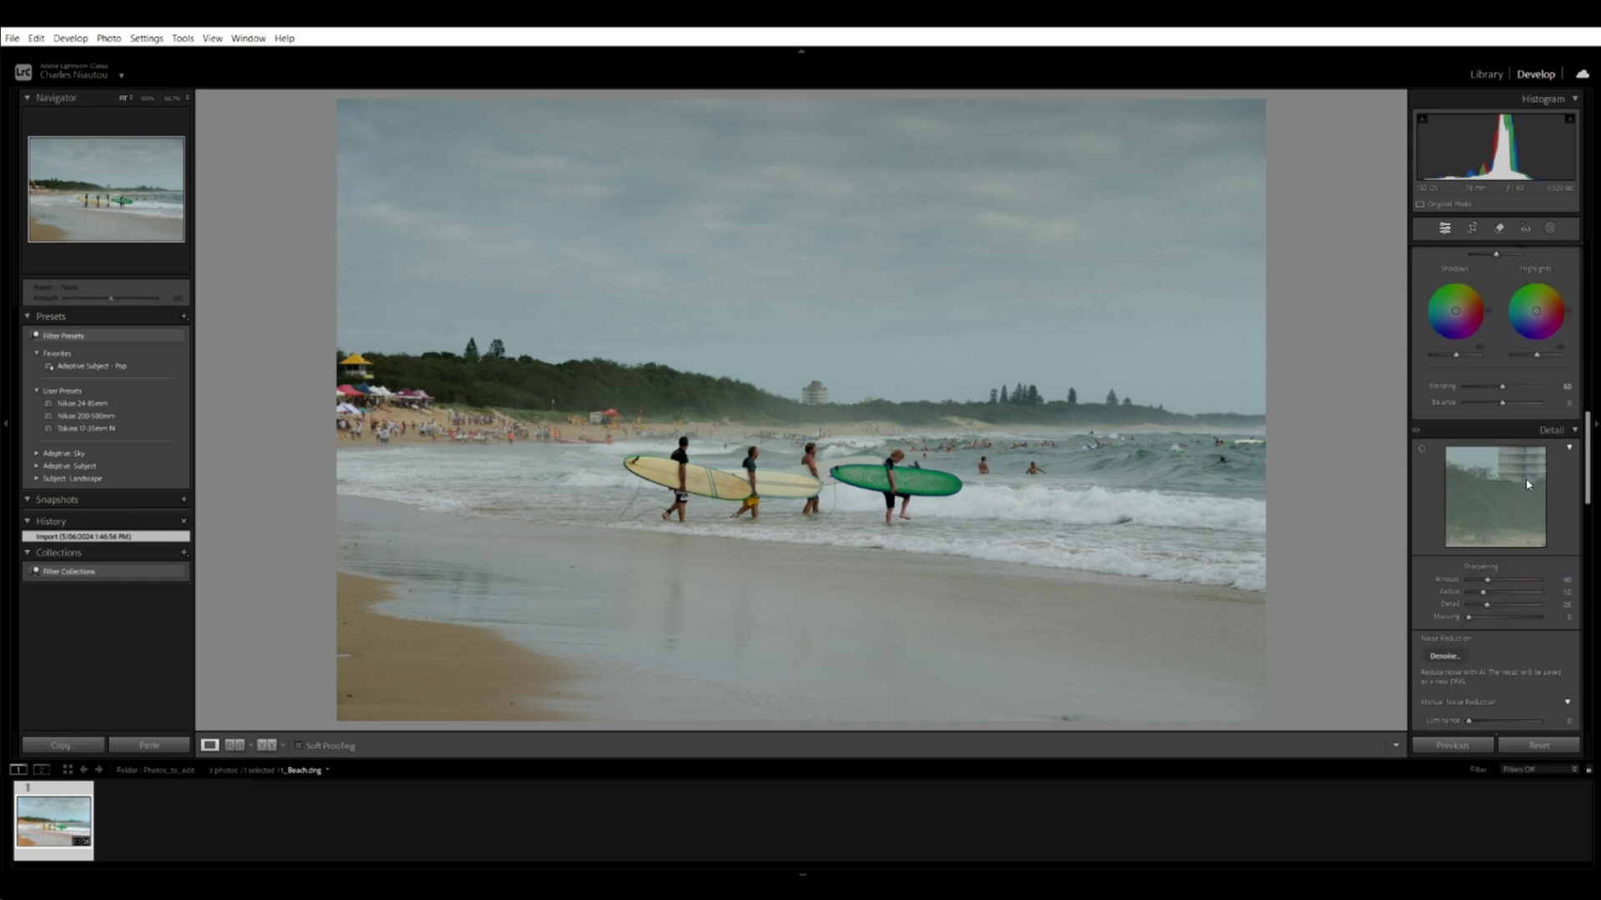
scroll(1528, 484, "down", 3)
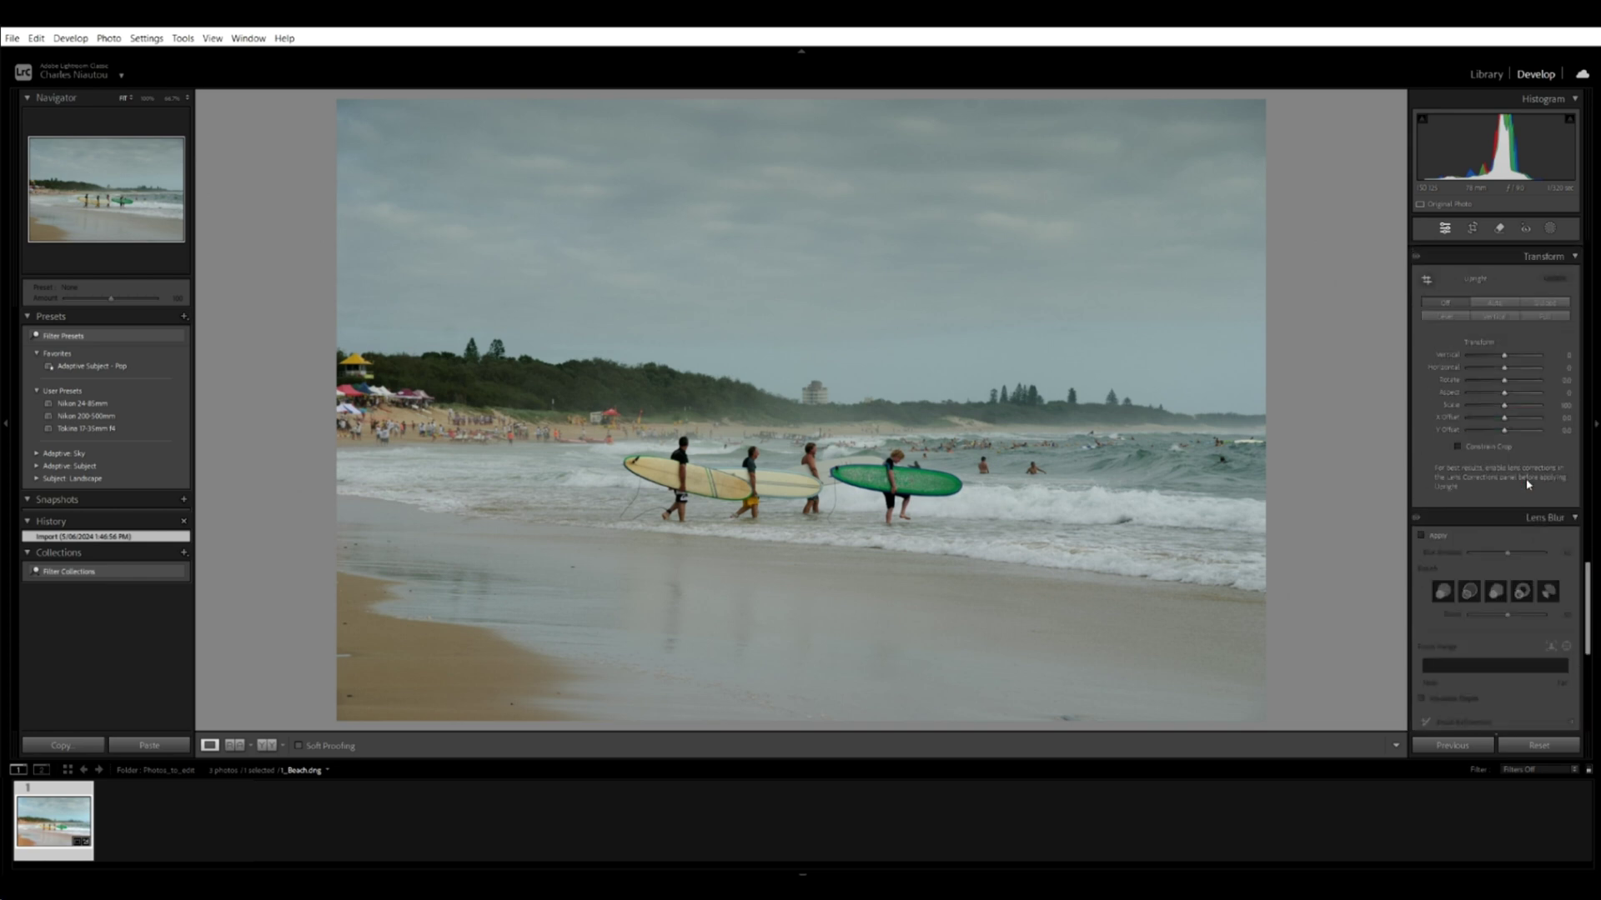
Switch the Develop panels back to Solo Mode and open the Basic adjustments.
right_click(1475, 522)
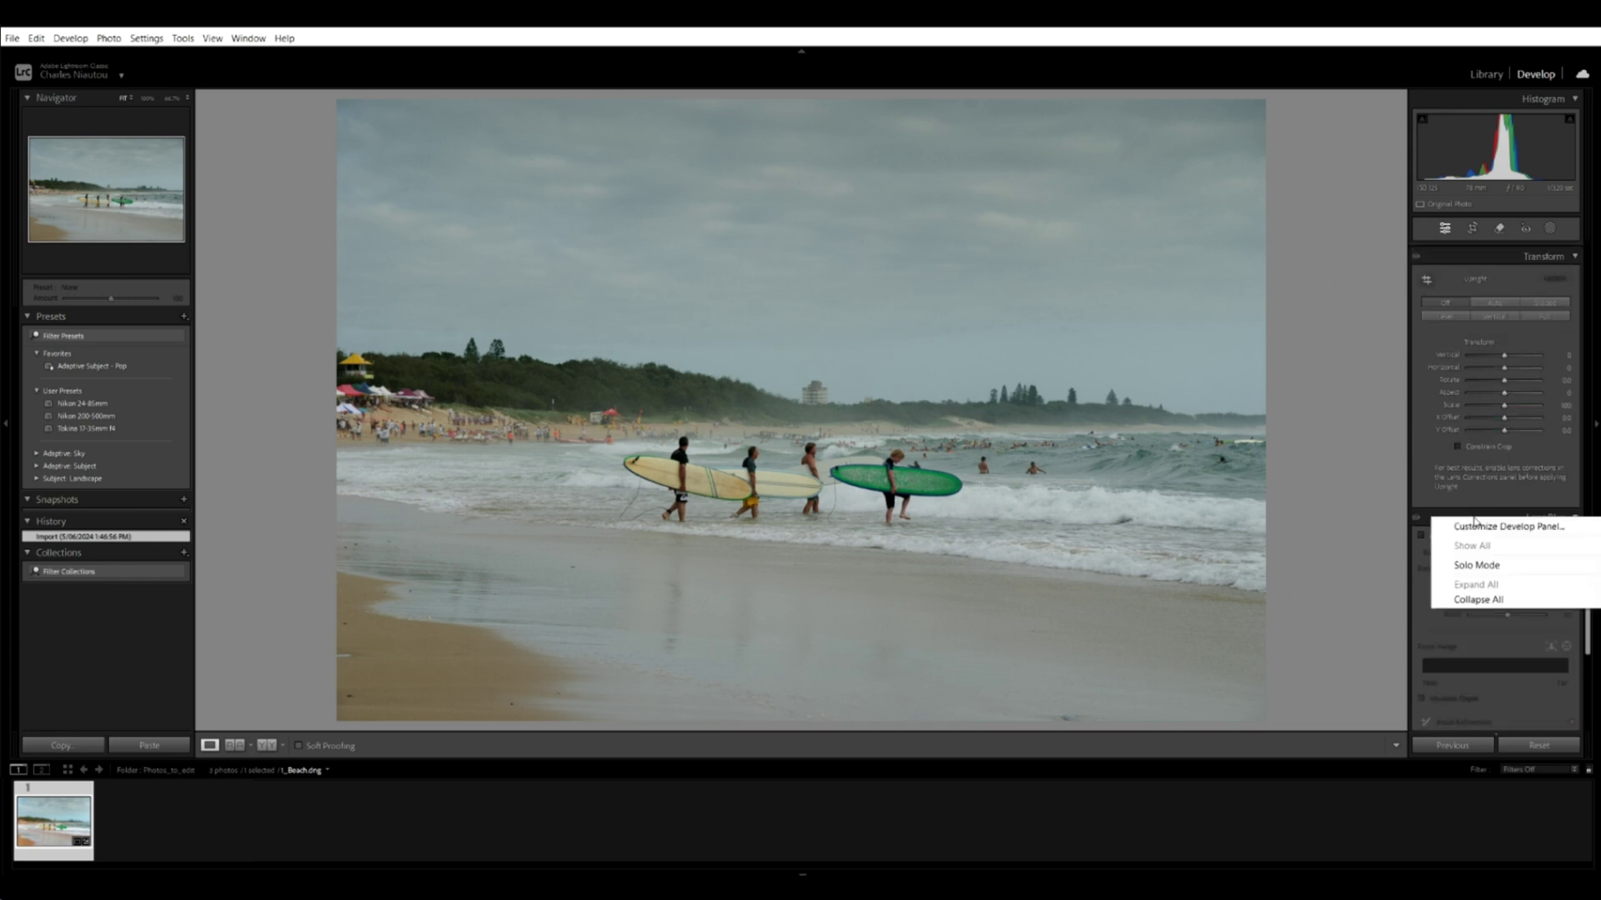
left_click(1480, 566)
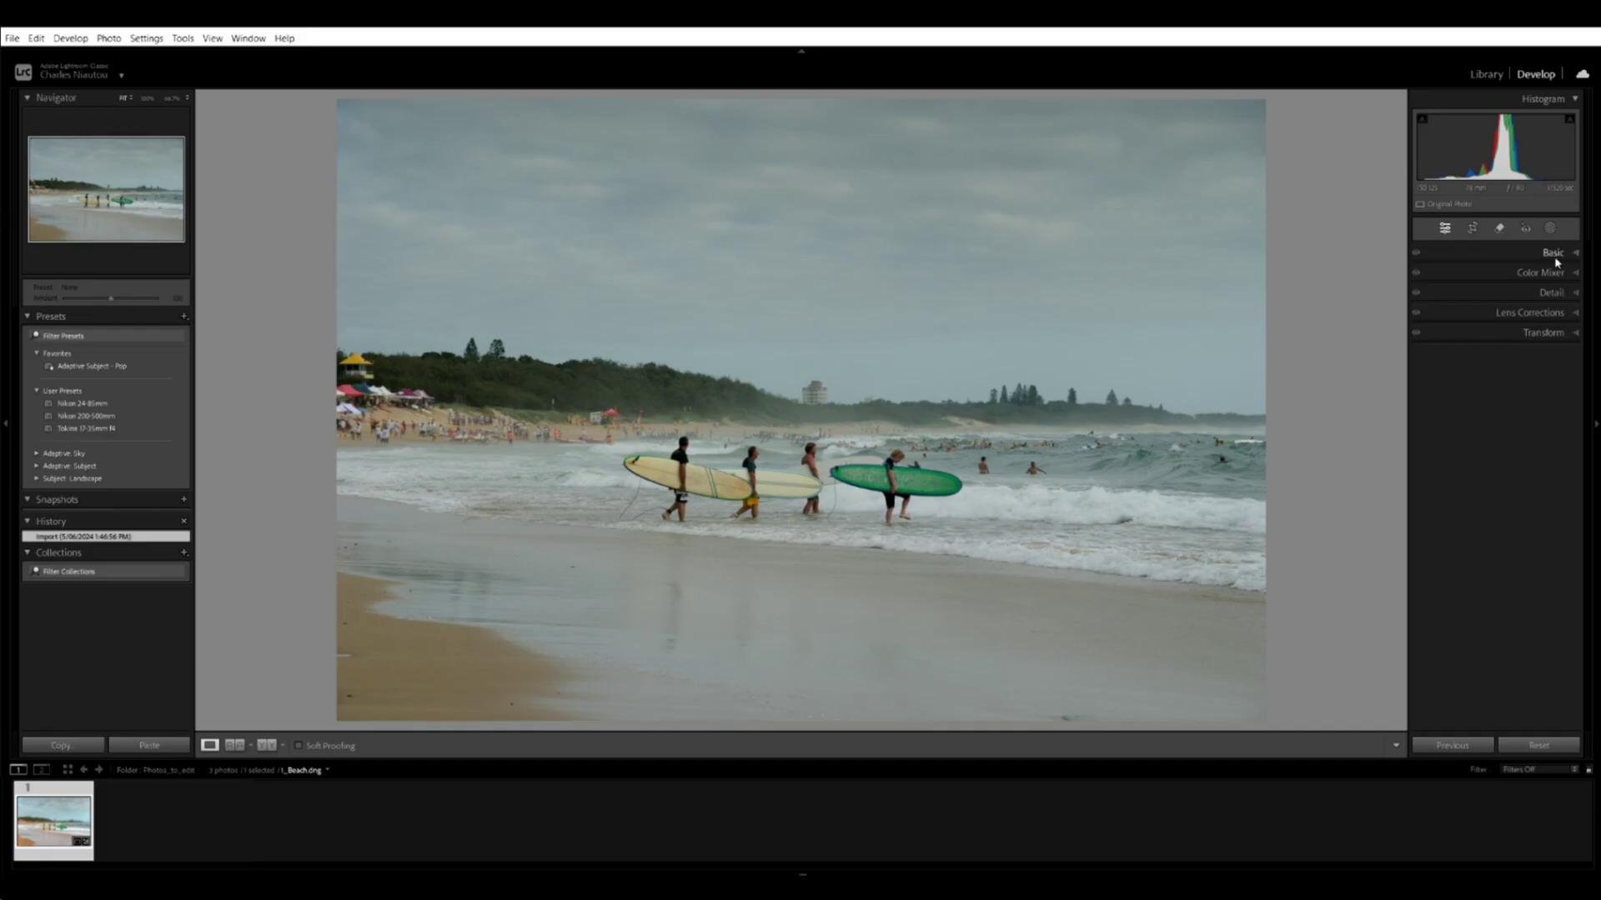
left_click(1552, 253)
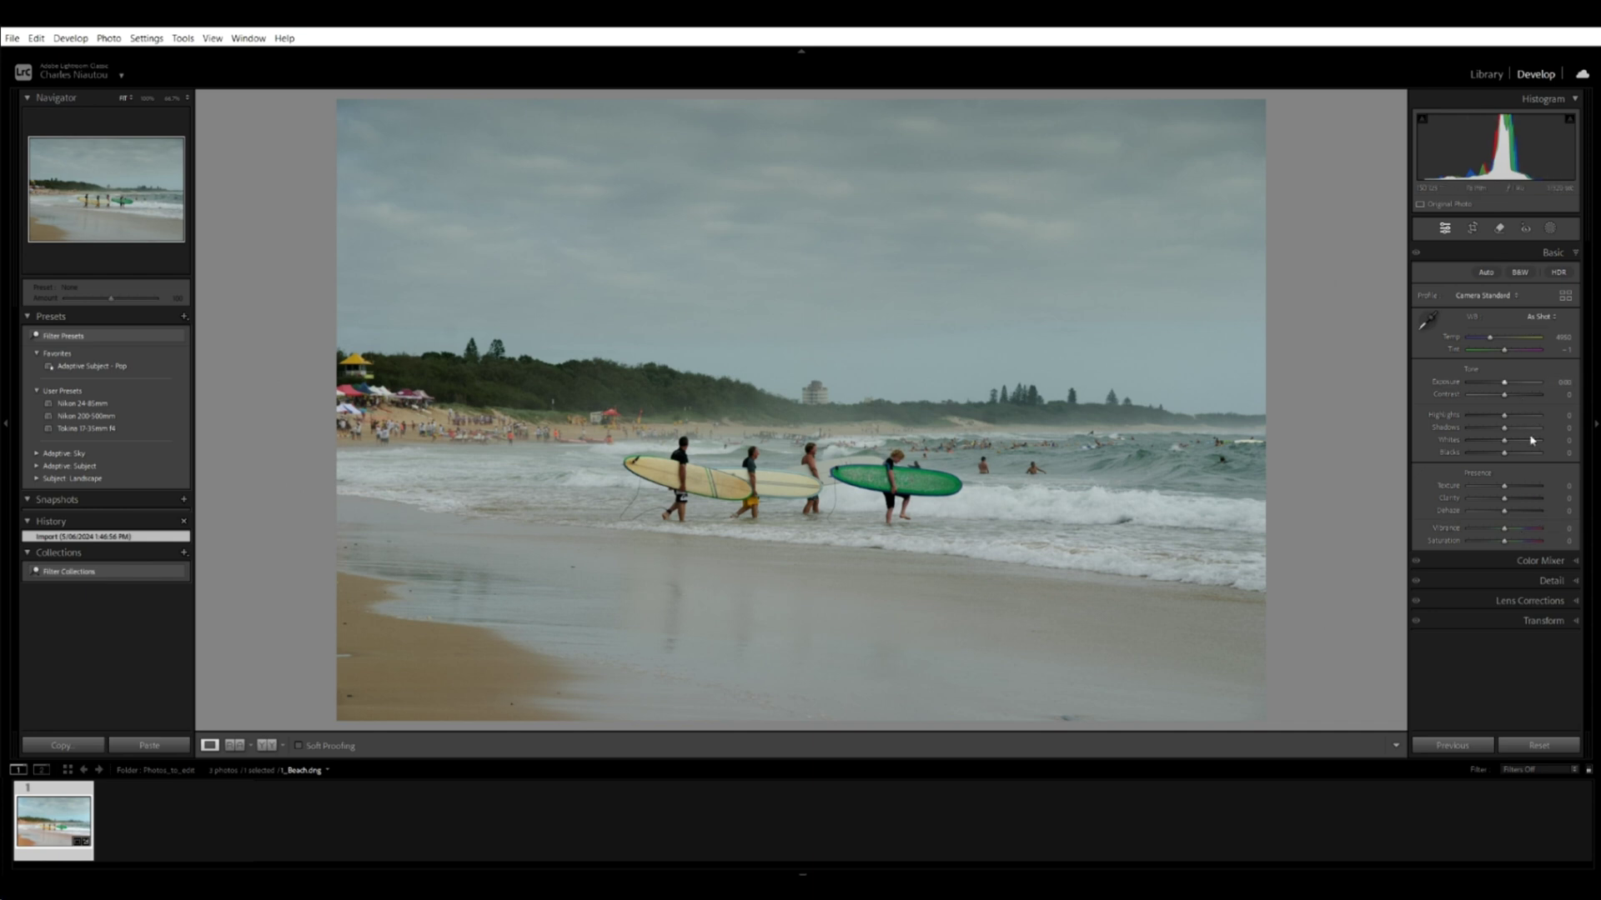
Enable Remove Chromatic Aberration and Profile Corrections with the Nikon lens profile, comparing the photo with the profile correction off and on.
left_click(1556, 606)
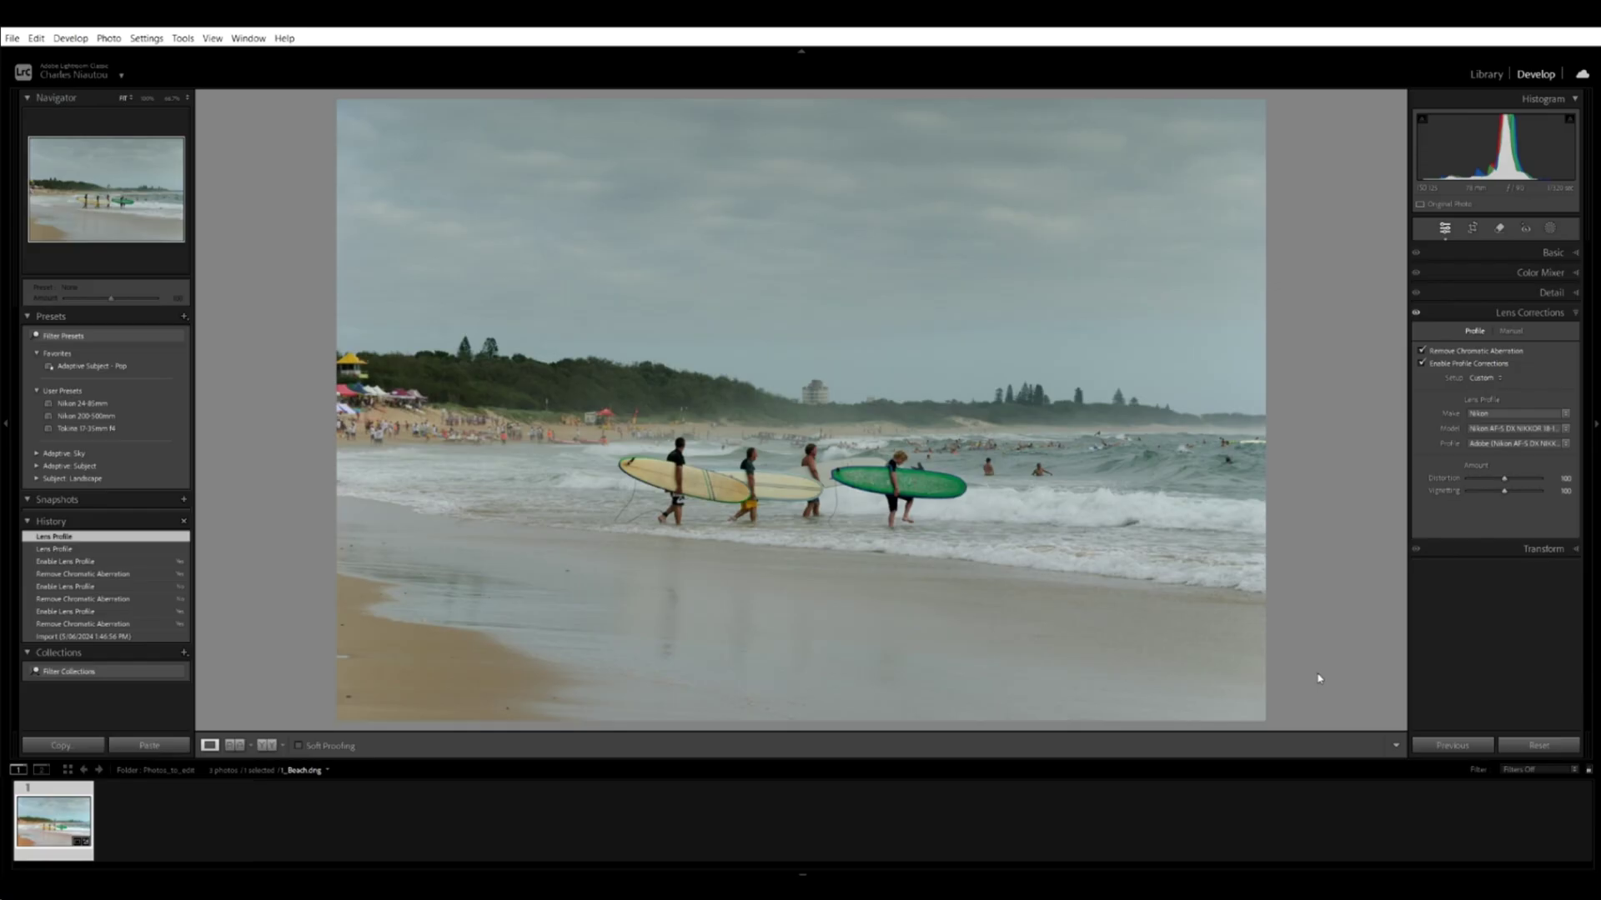
left_click(1422, 364)
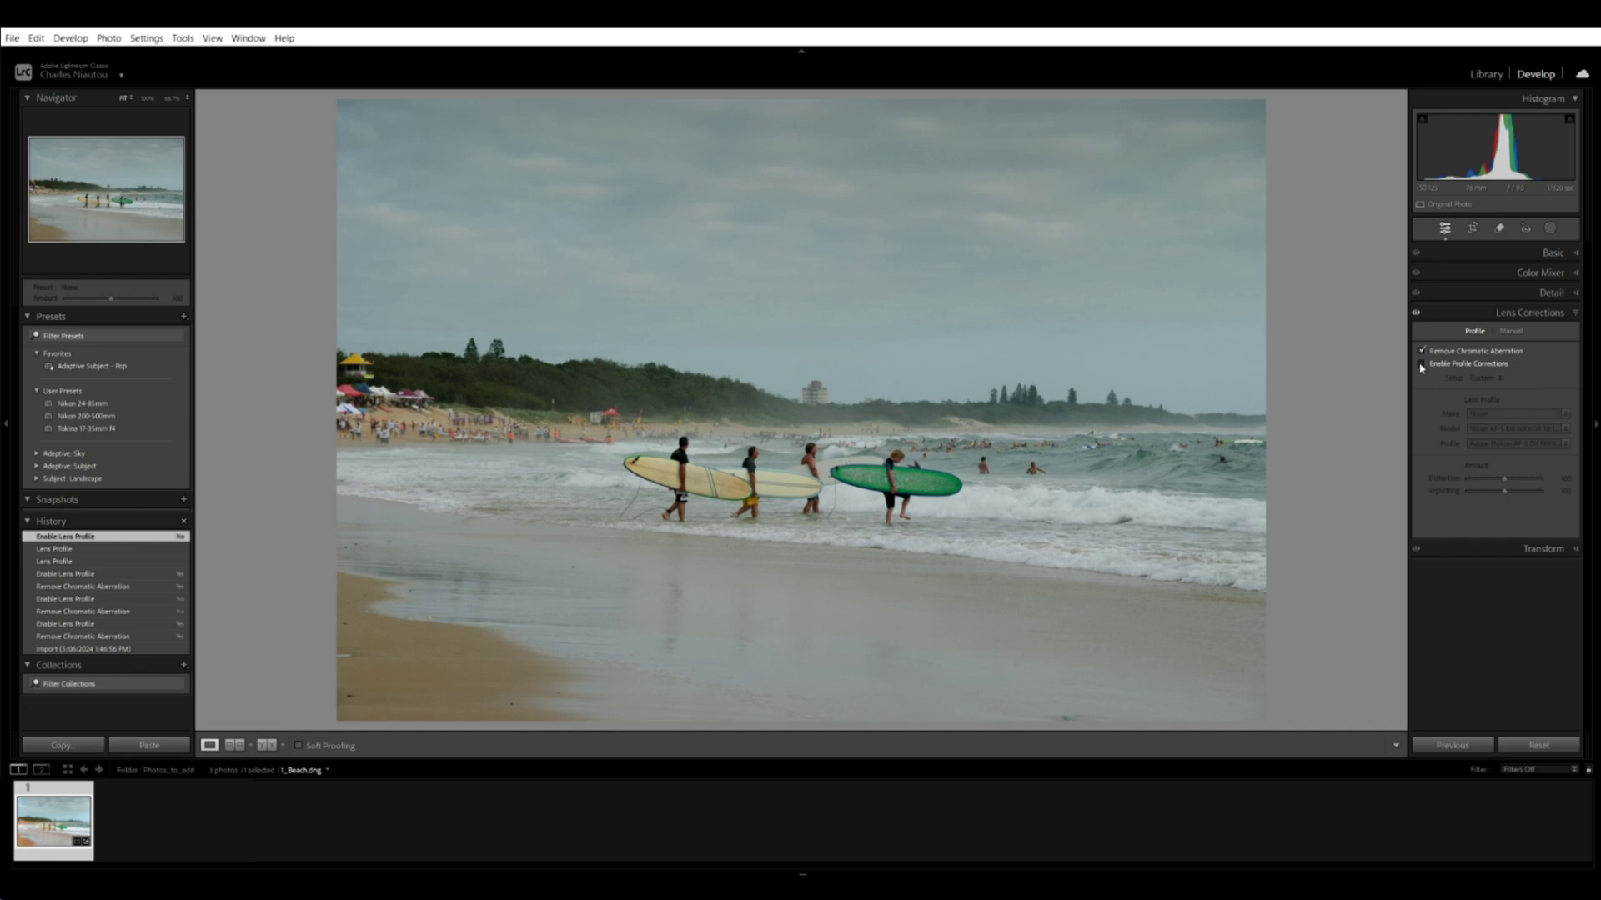
left_click(1422, 364)
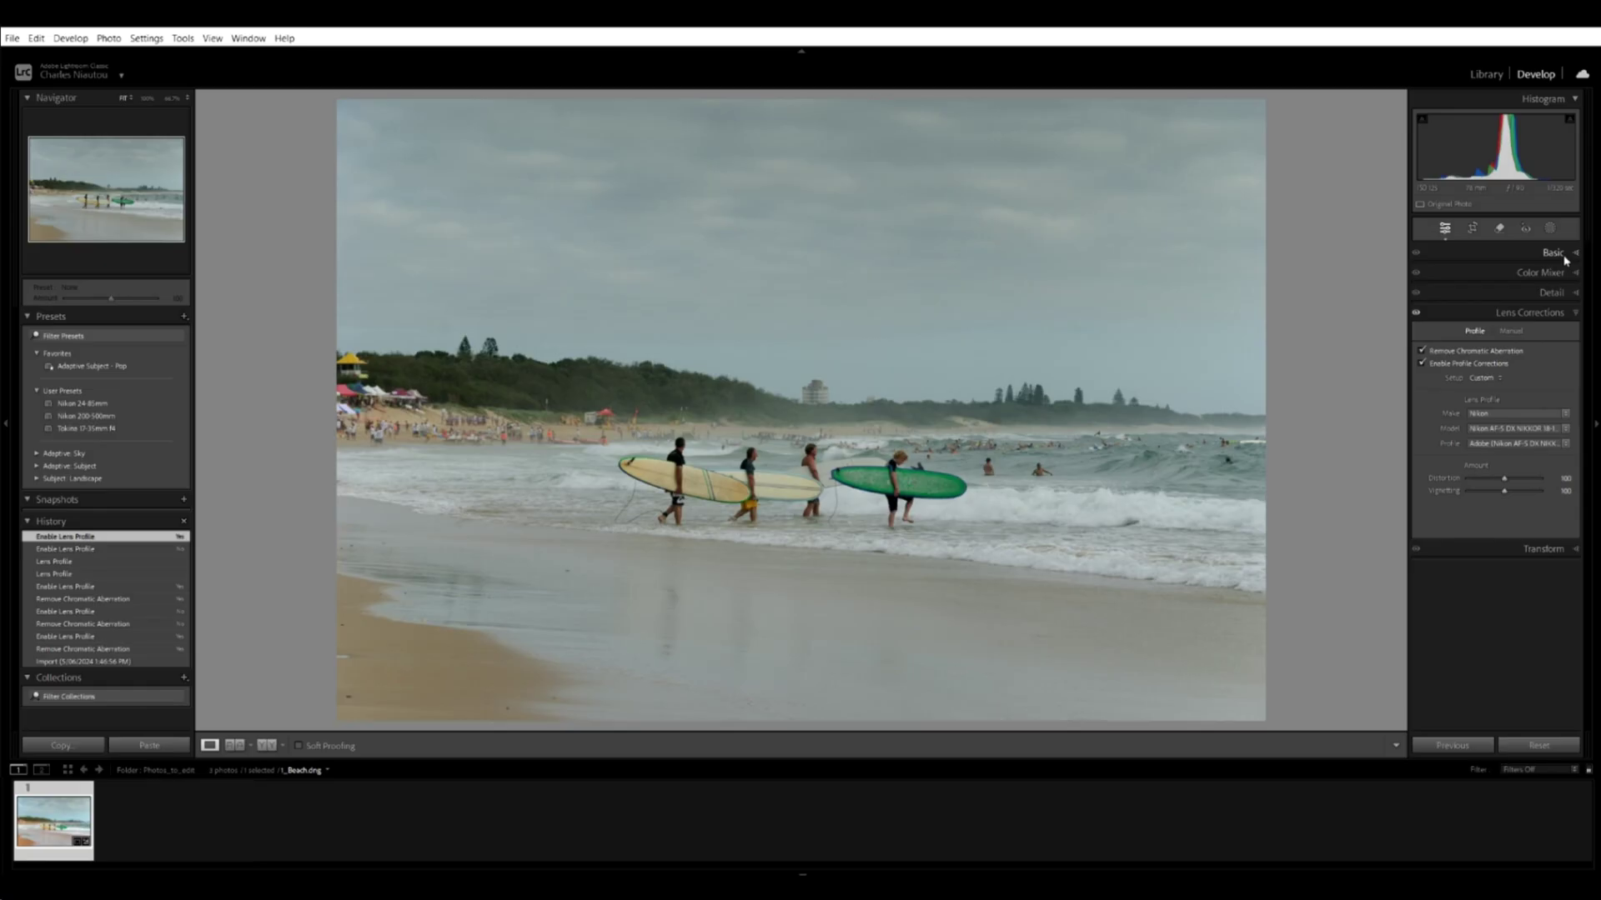
Apply Auto tone settings to the beach photo and change its profile to Adobe Color.
left_click(1564, 260)
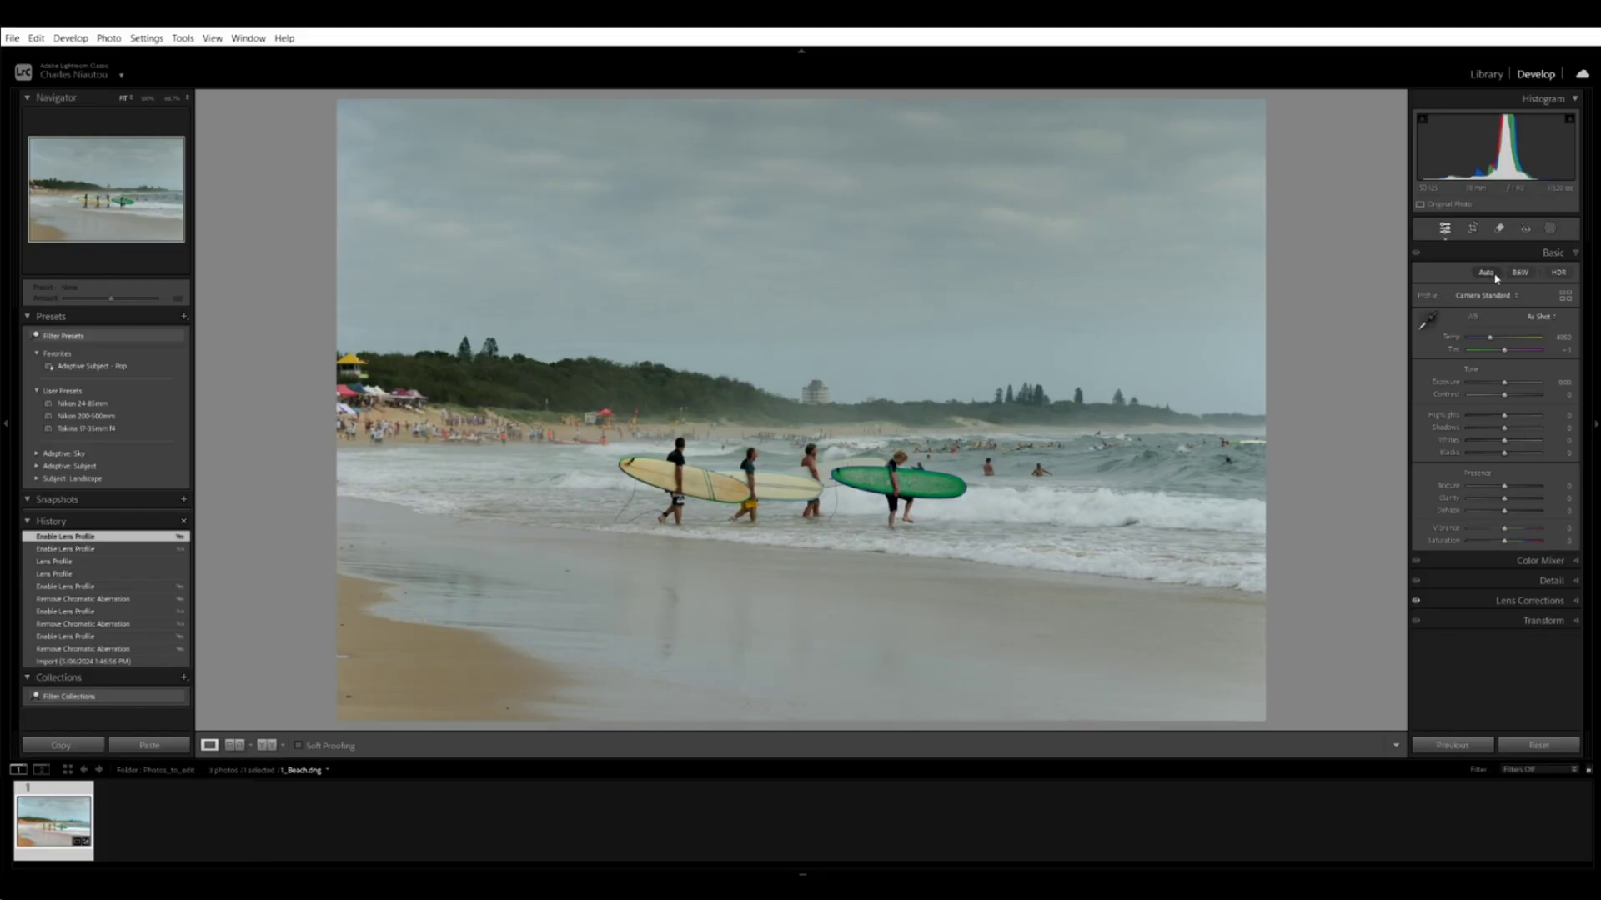
left_click(1486, 272)
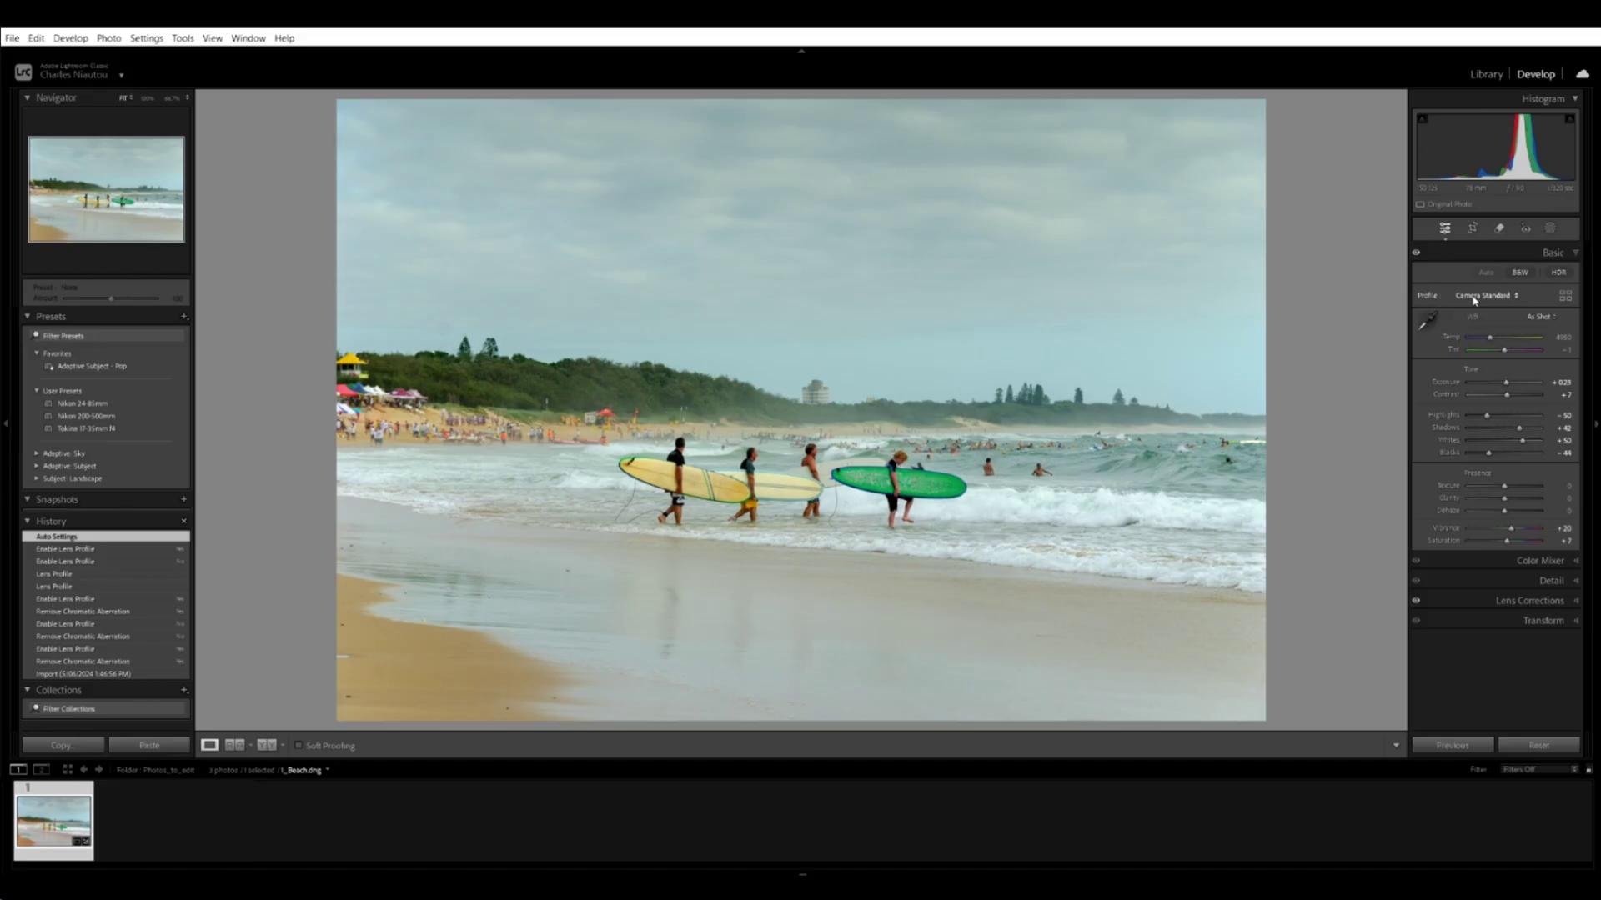
left_click(1468, 300)
left_click(1475, 330)
Try the Adobe Landscape, Adobe Neutral and Adobe Portrait profiles on the photo and return to Adobe Color.
left_click(1476, 295)
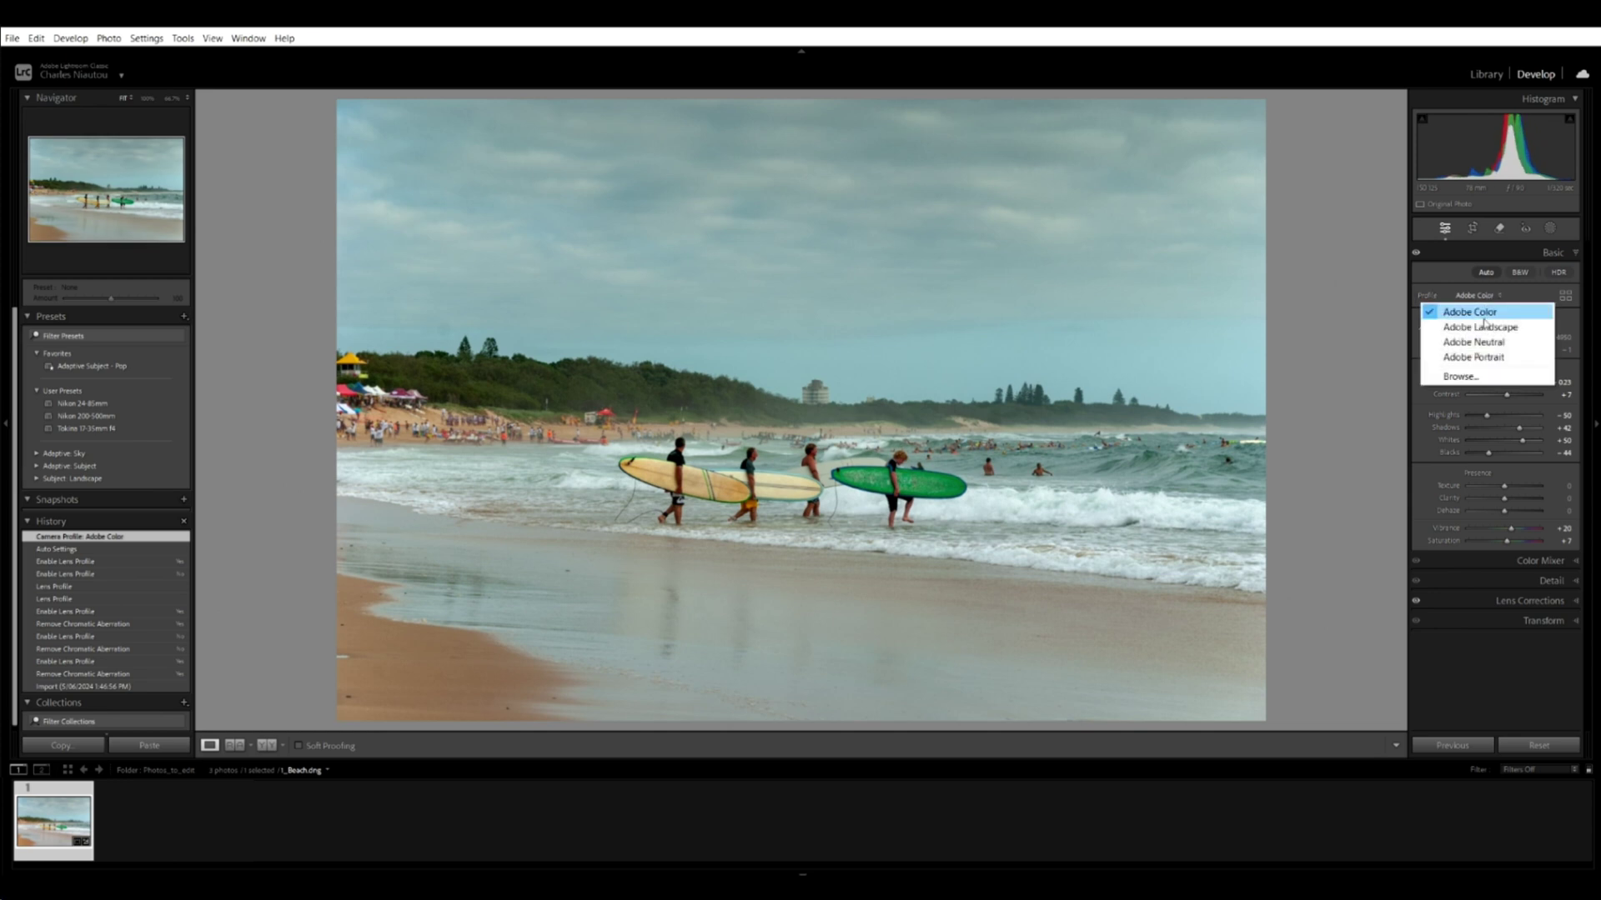
left_click(1484, 332)
left_click(1480, 295)
left_click(1474, 342)
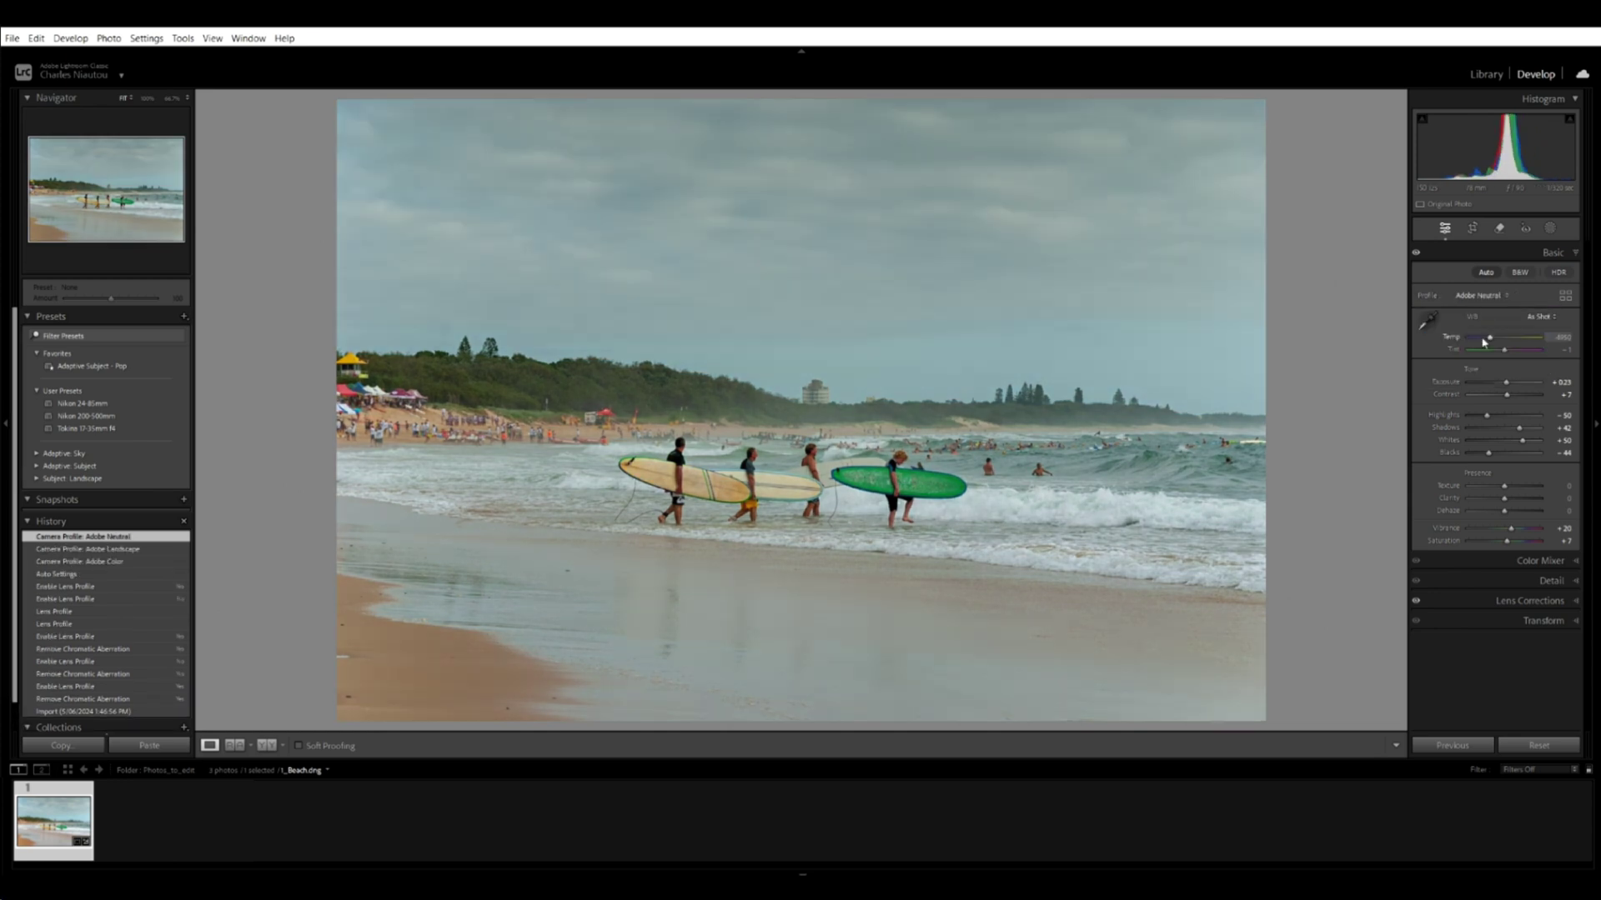
left_click(1480, 295)
left_click(1482, 357)
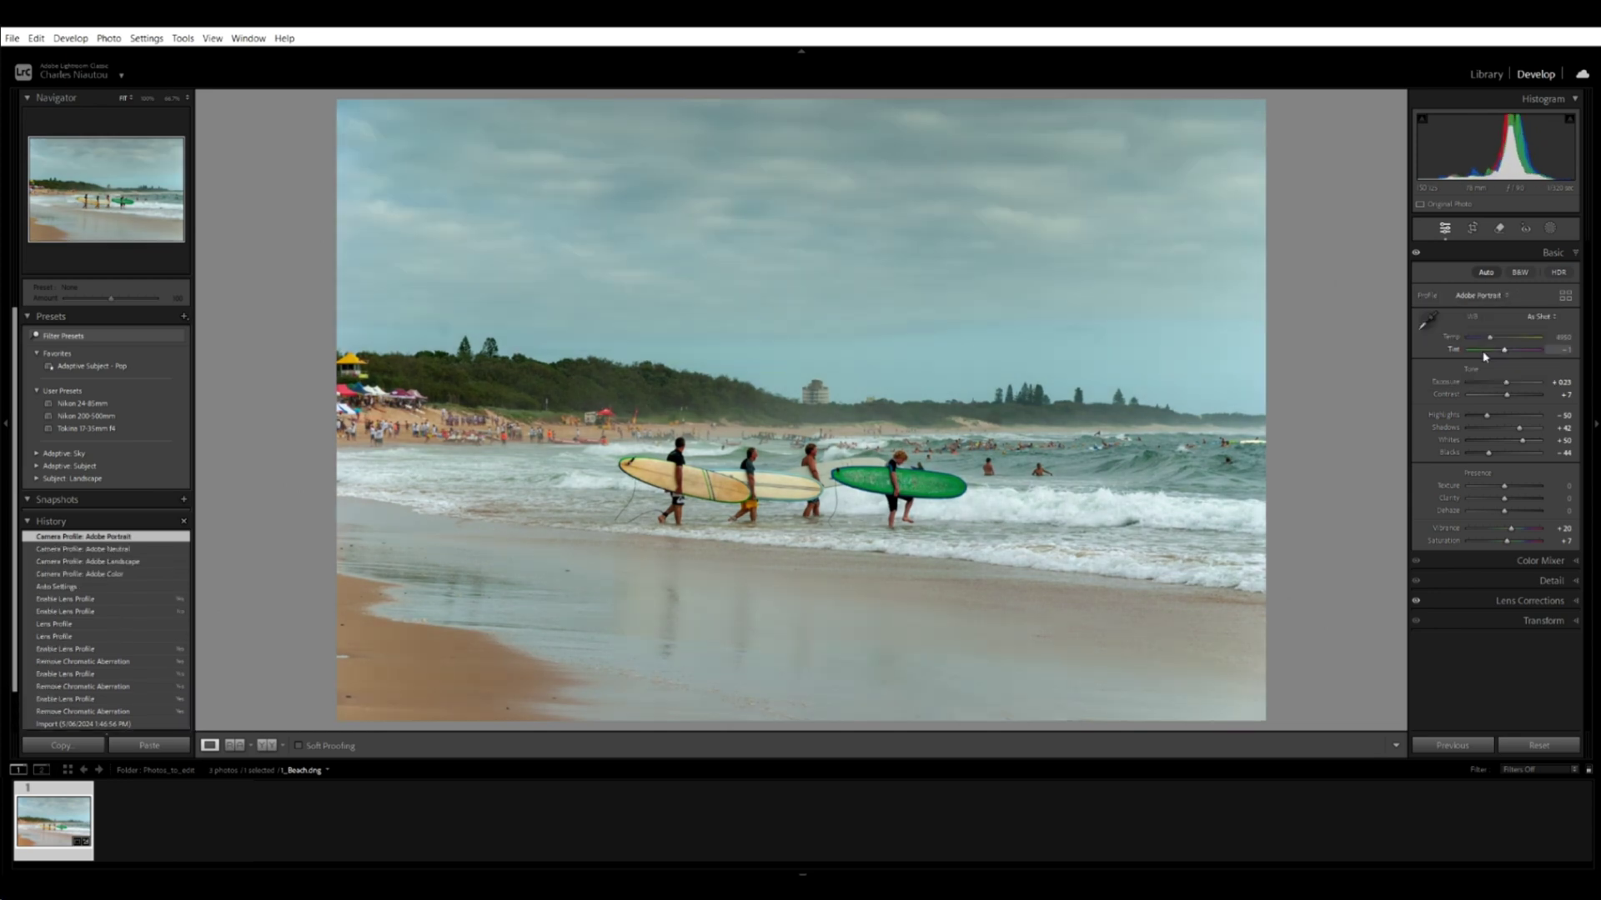
left_click(1482, 295)
left_click(1484, 313)
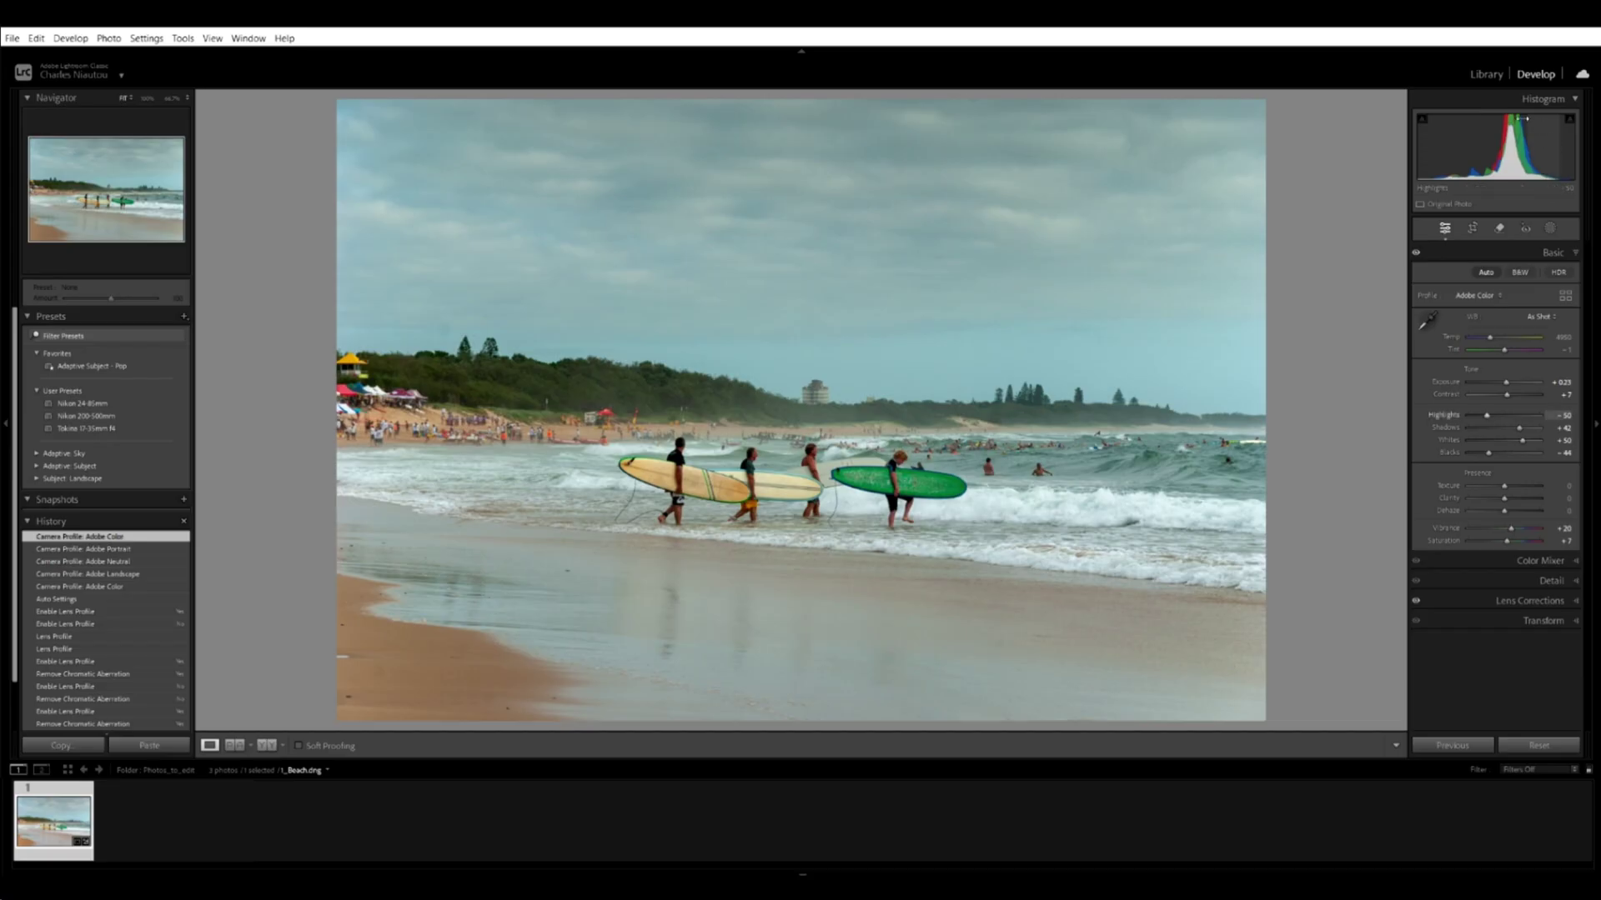
Set Exposure to +0.61, try extreme Contrast, and settle Contrast at +12.
left_click_drag(1511, 151, 1514, 151)
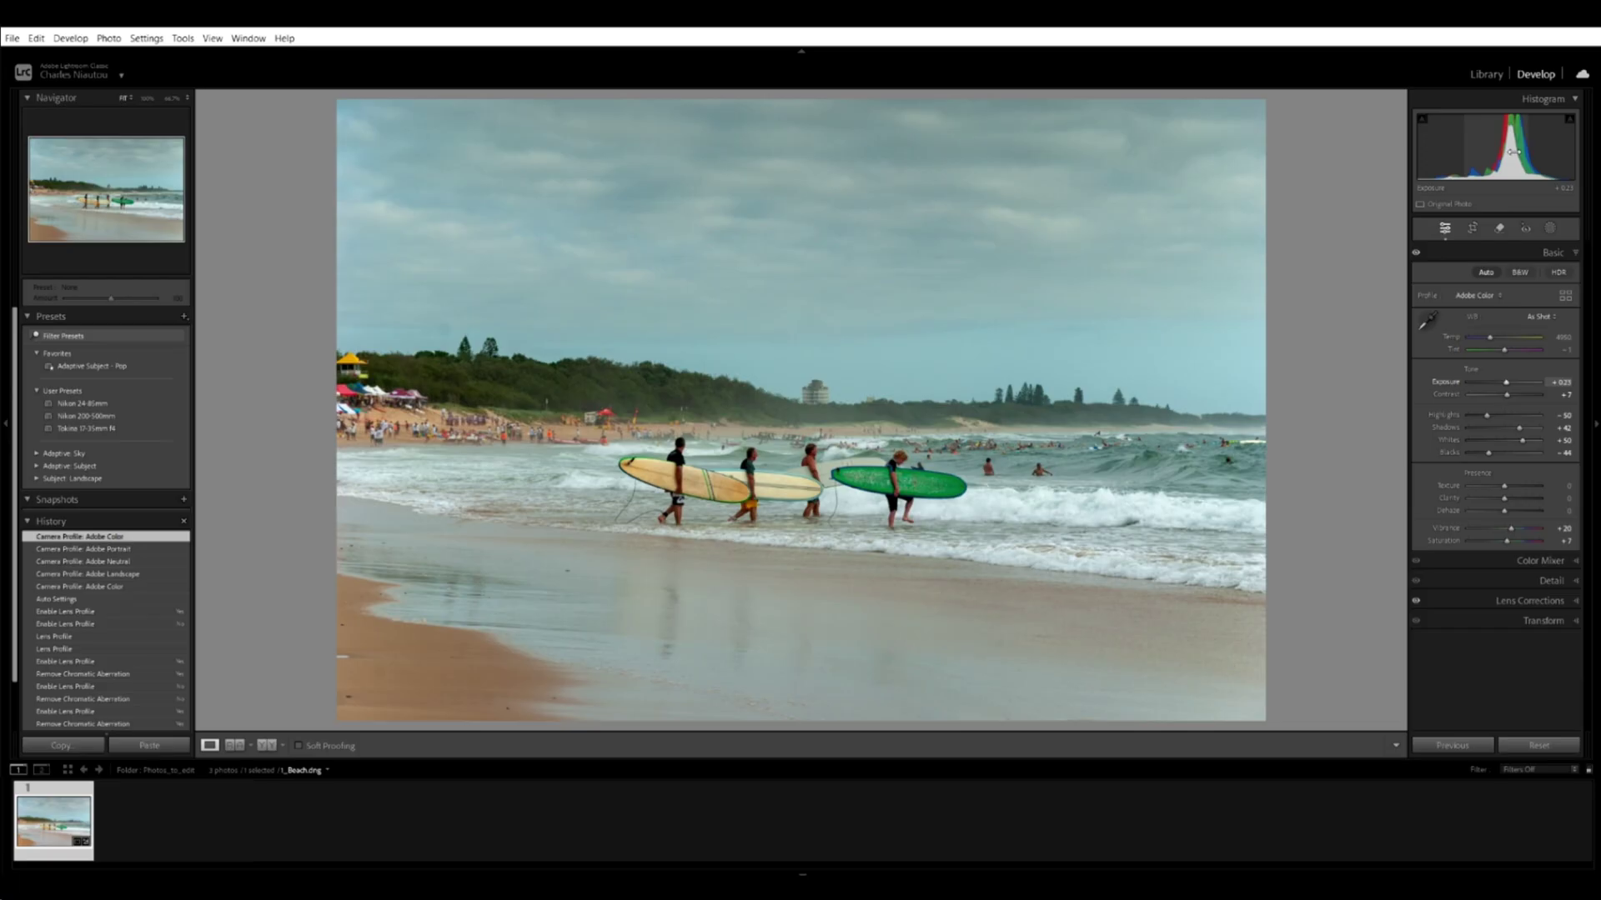
left_click_drag(1508, 384, 1510, 383)
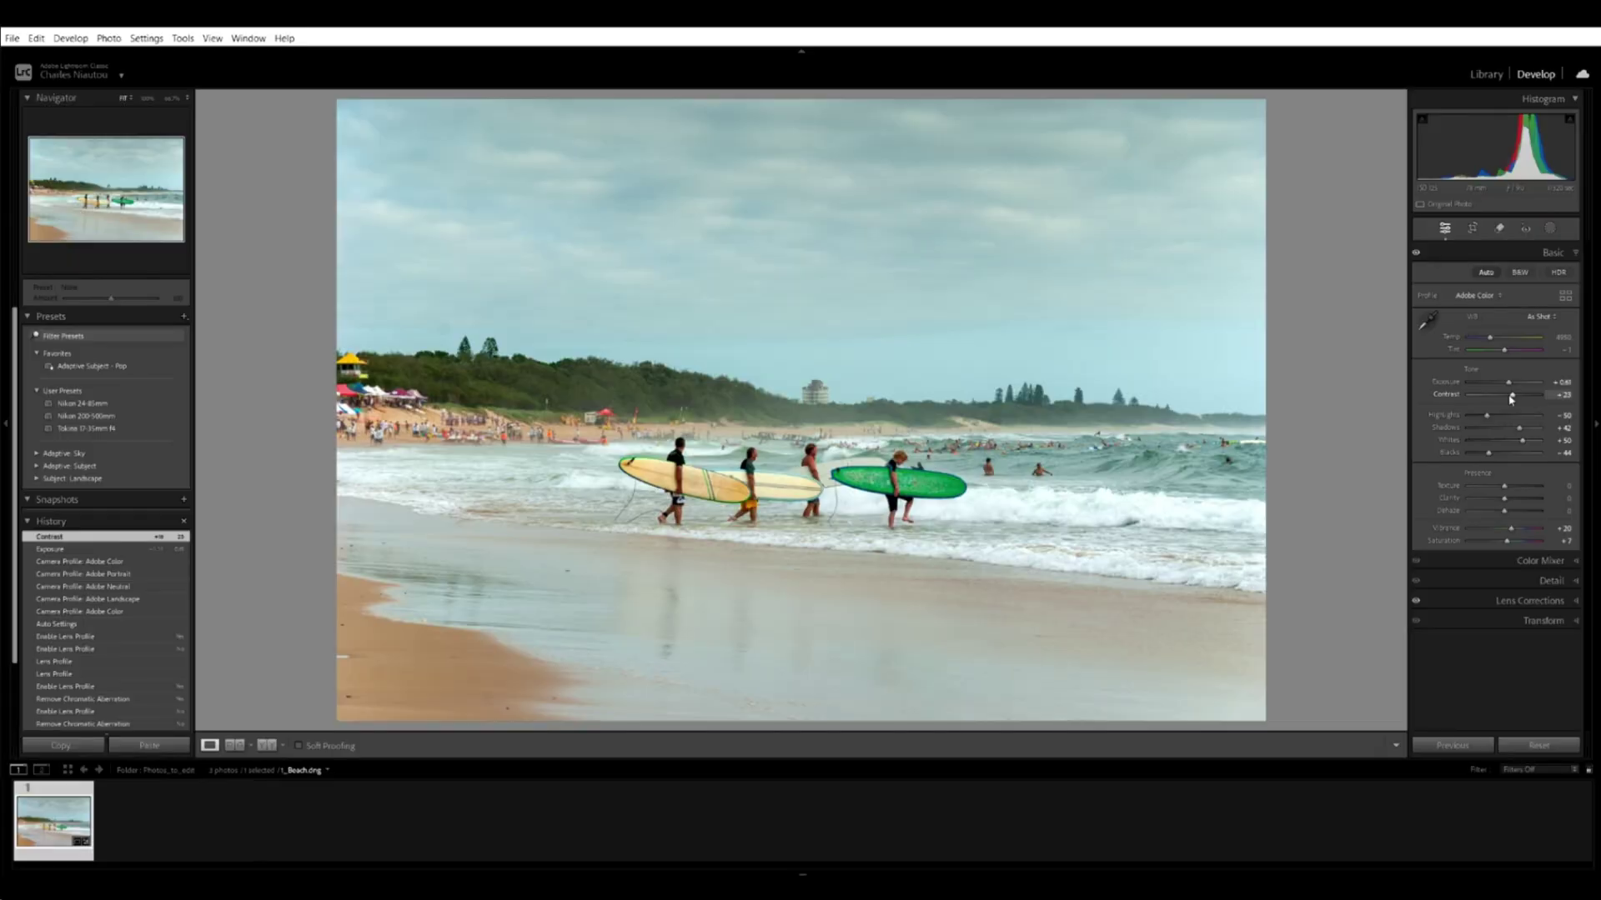
left_click_drag(1513, 399, 1540, 395)
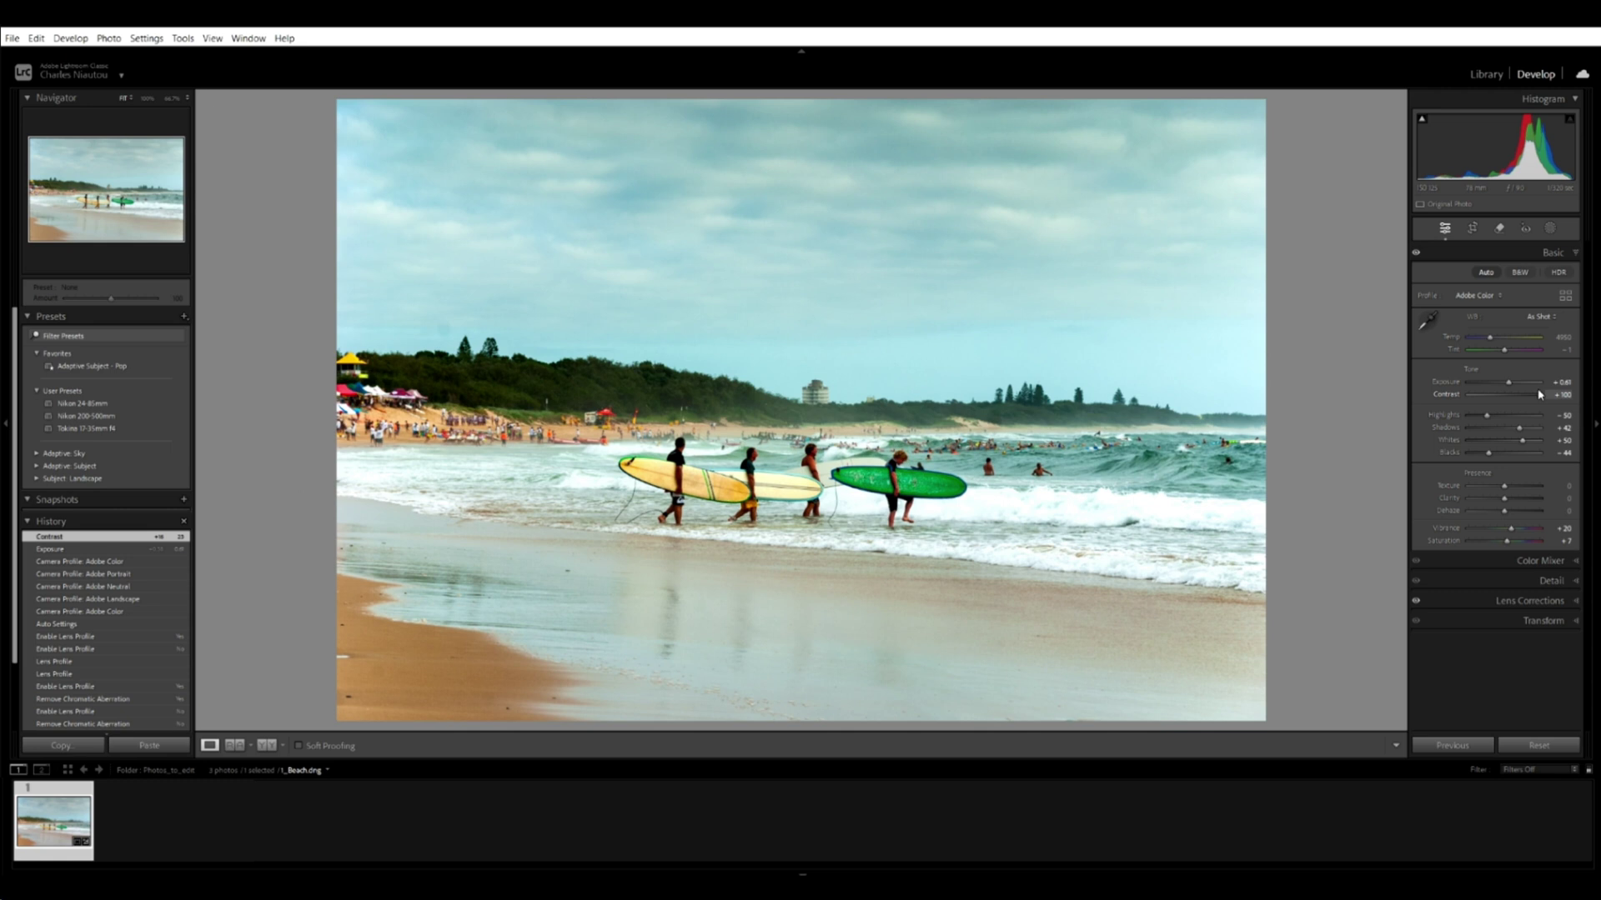
left_click_drag(1541, 394, 1509, 397)
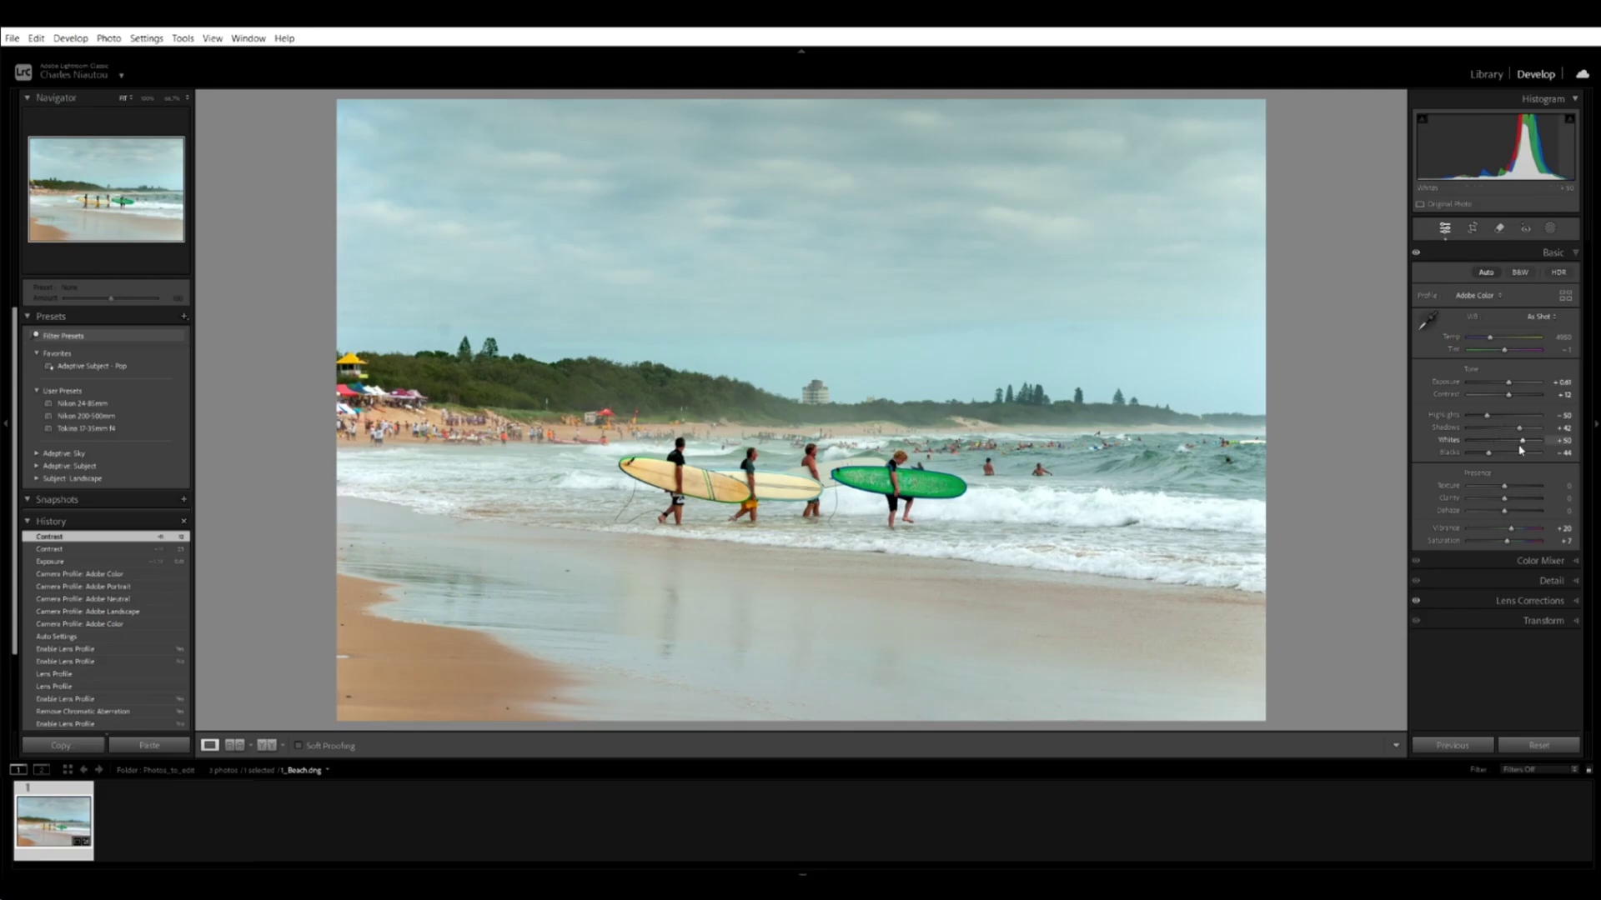
Check the Highlights for clipping with the threshold preview and lower them strongly to recover sky and wave detail.
left_click_drag(1488, 418, 1490, 420, "alt")
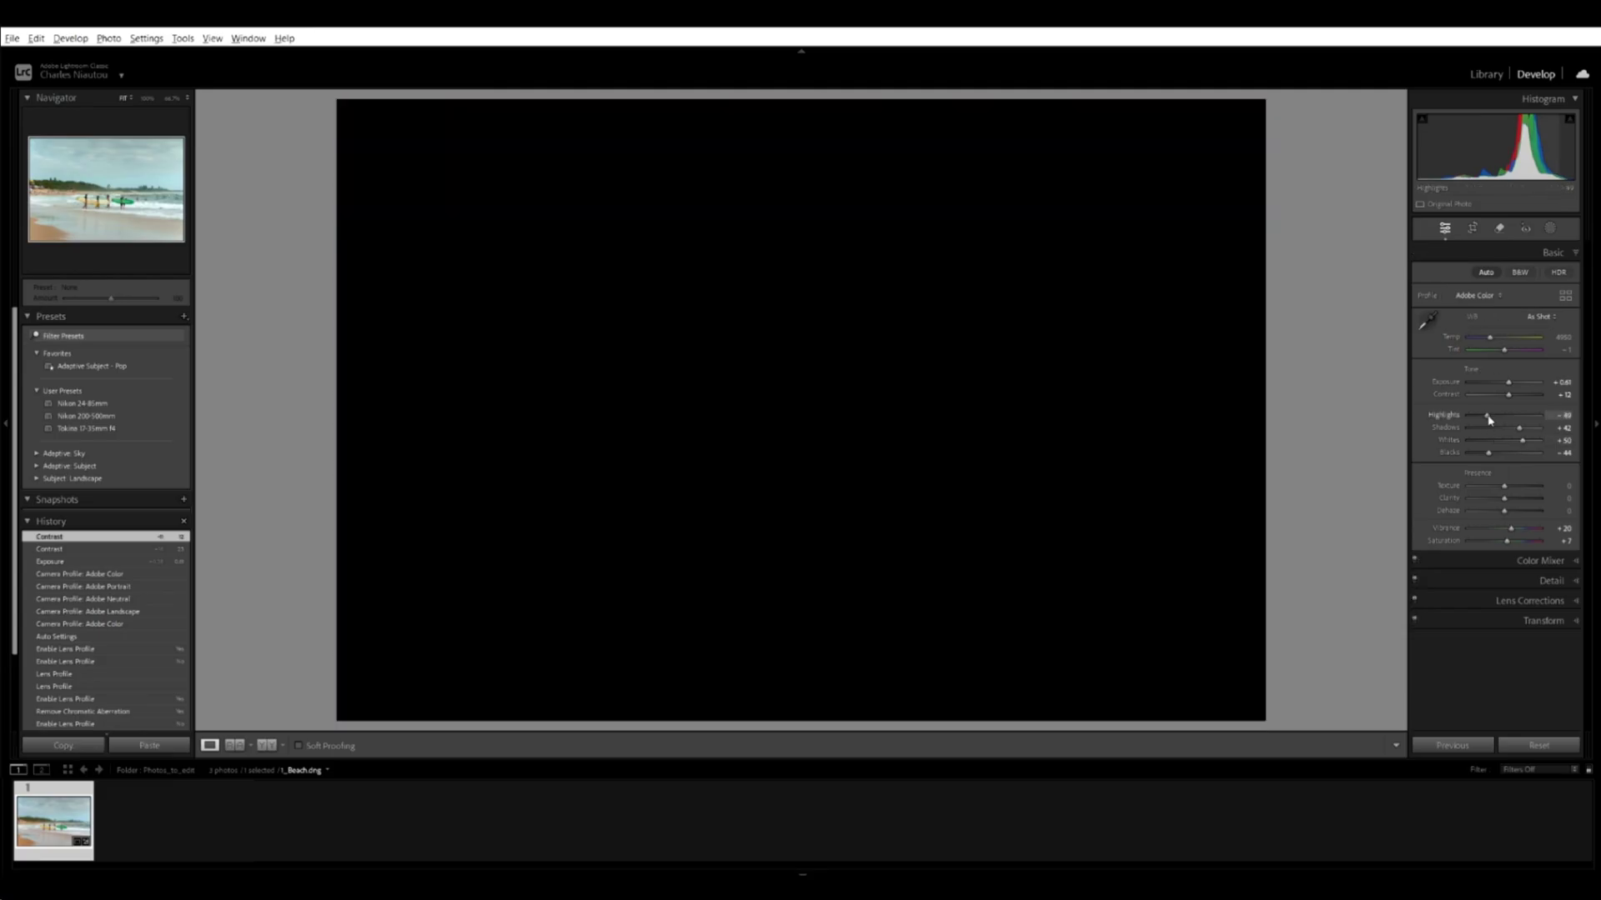
left_click_drag(1492, 418, 1556, 410, "alt")
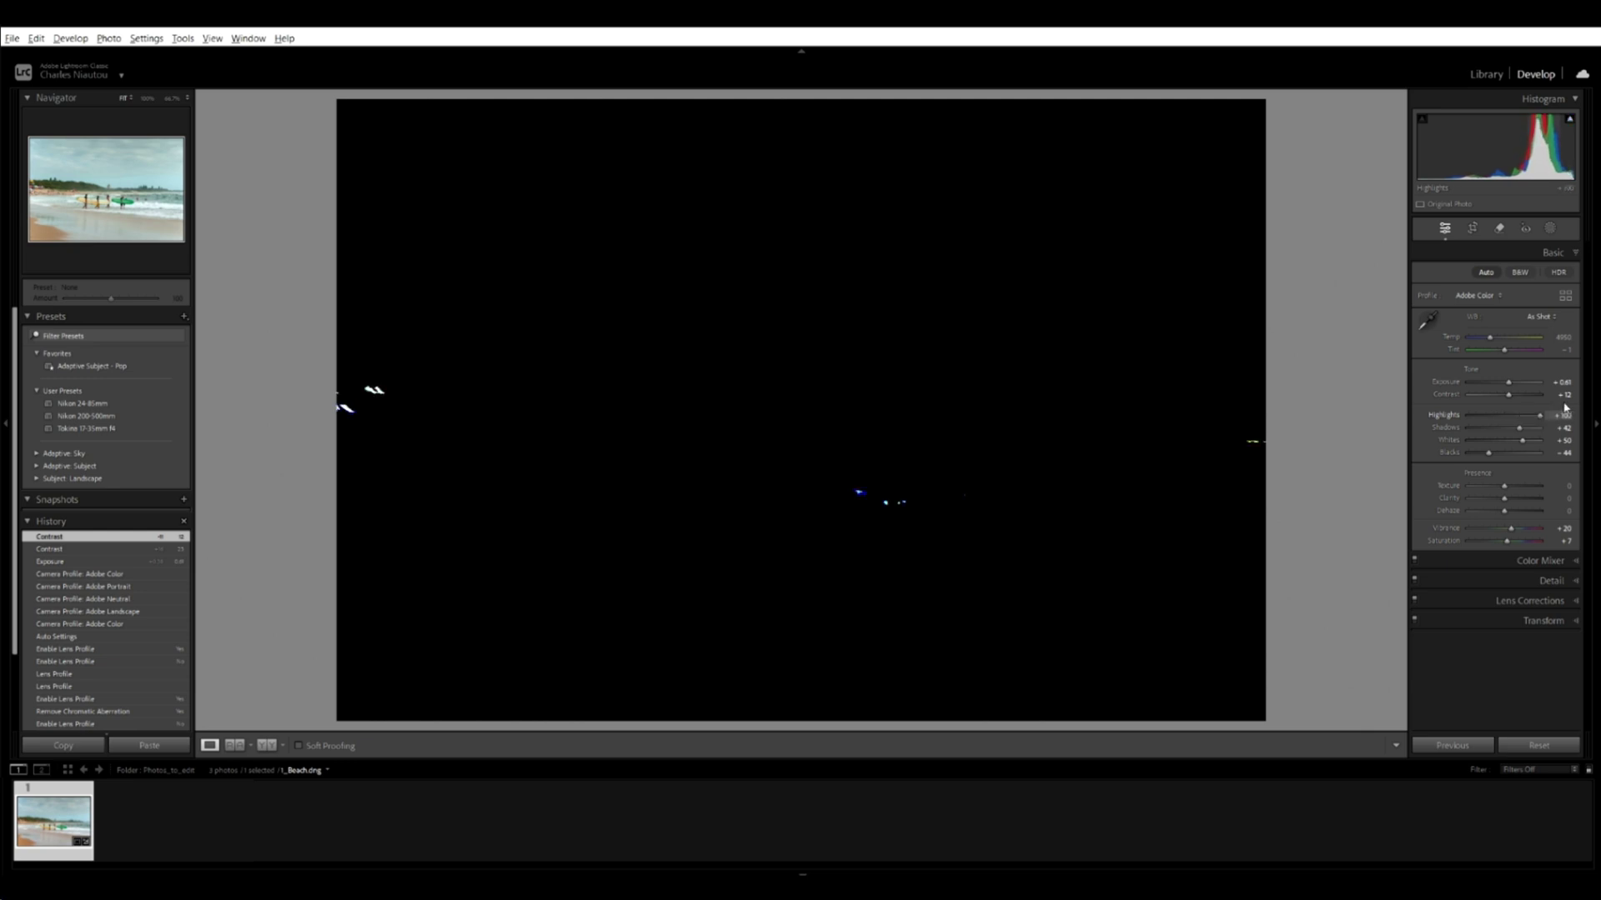
left_click_drag(1534, 415, 1511, 416, "alt")
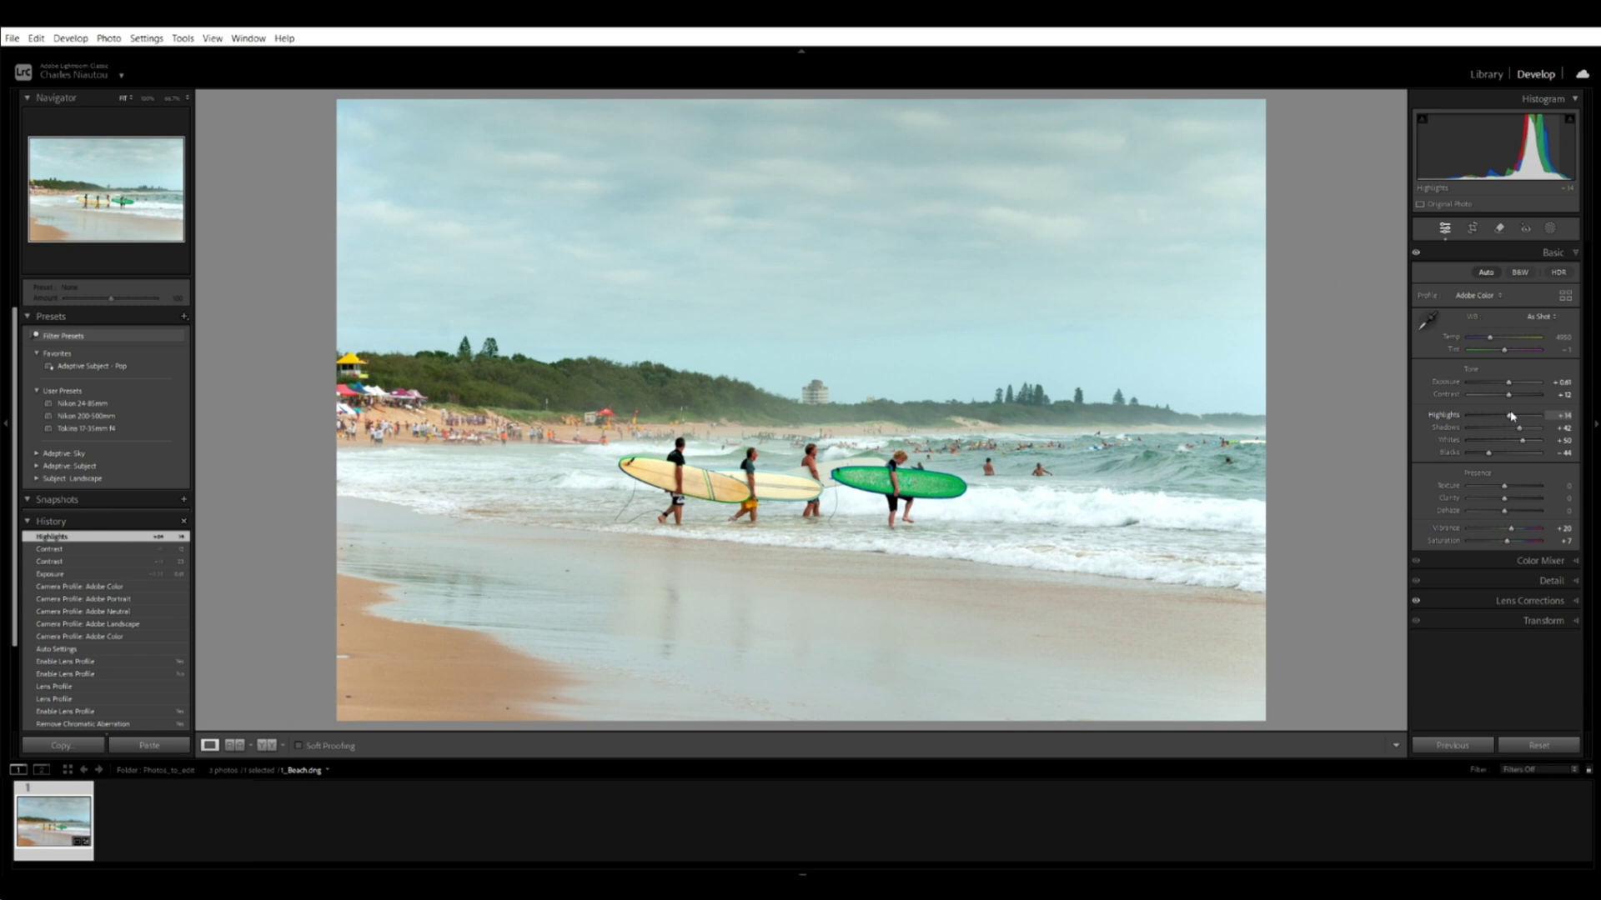
left_click_drag(1510, 418, 1480, 419)
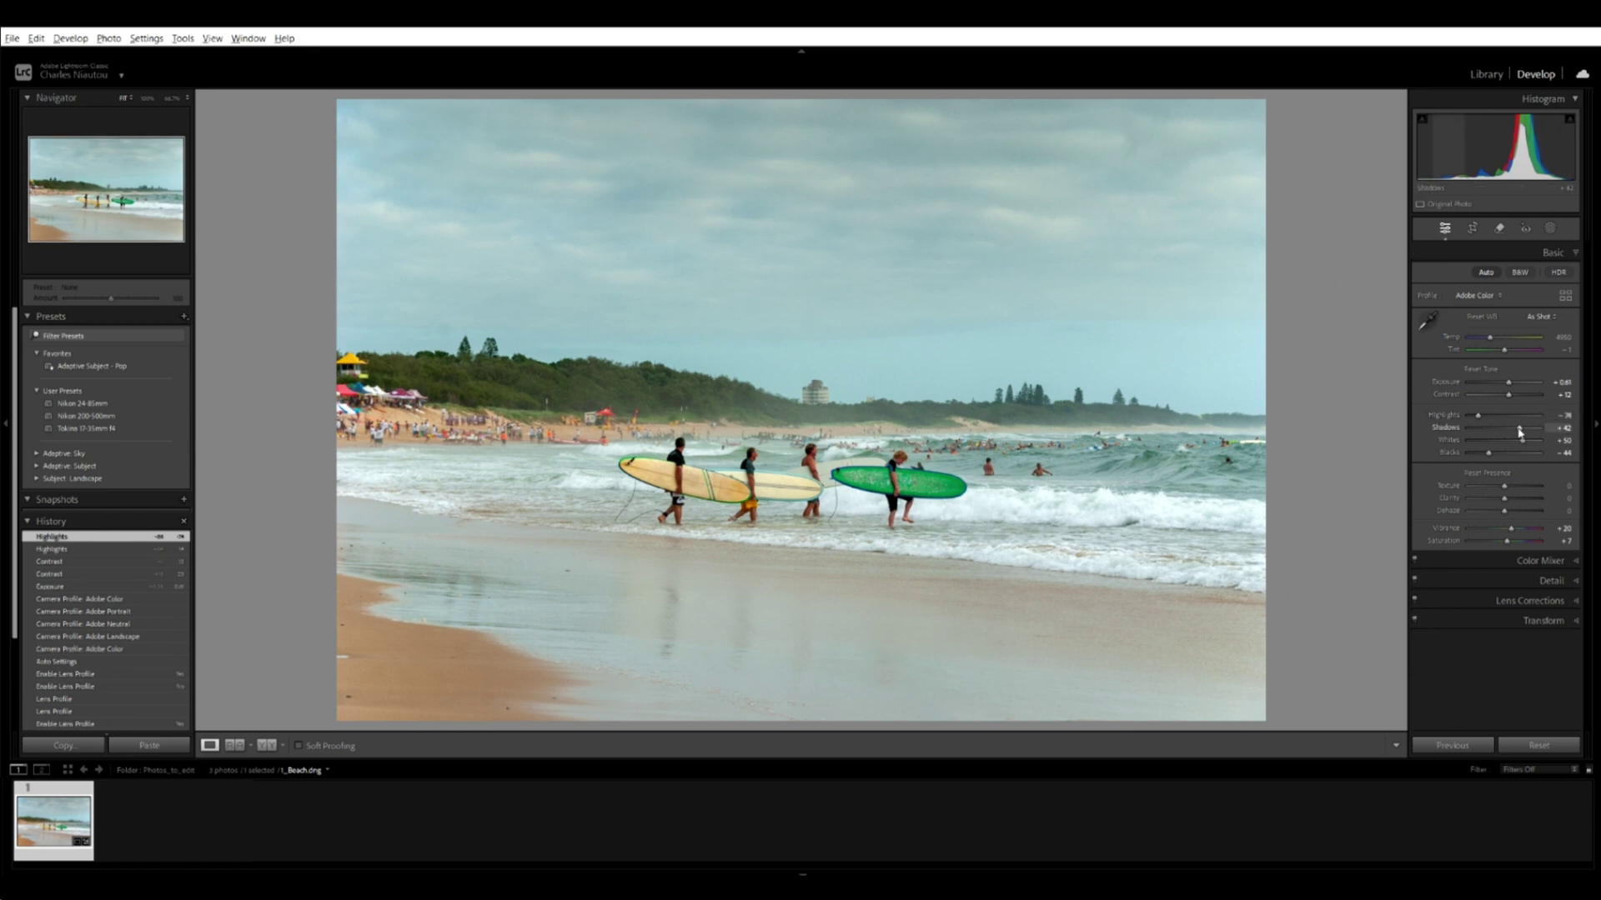
Check the Shadows for clipping, raise Shadows and Blacks, and set Whites to +47.
left_click(1519, 431, "alt")
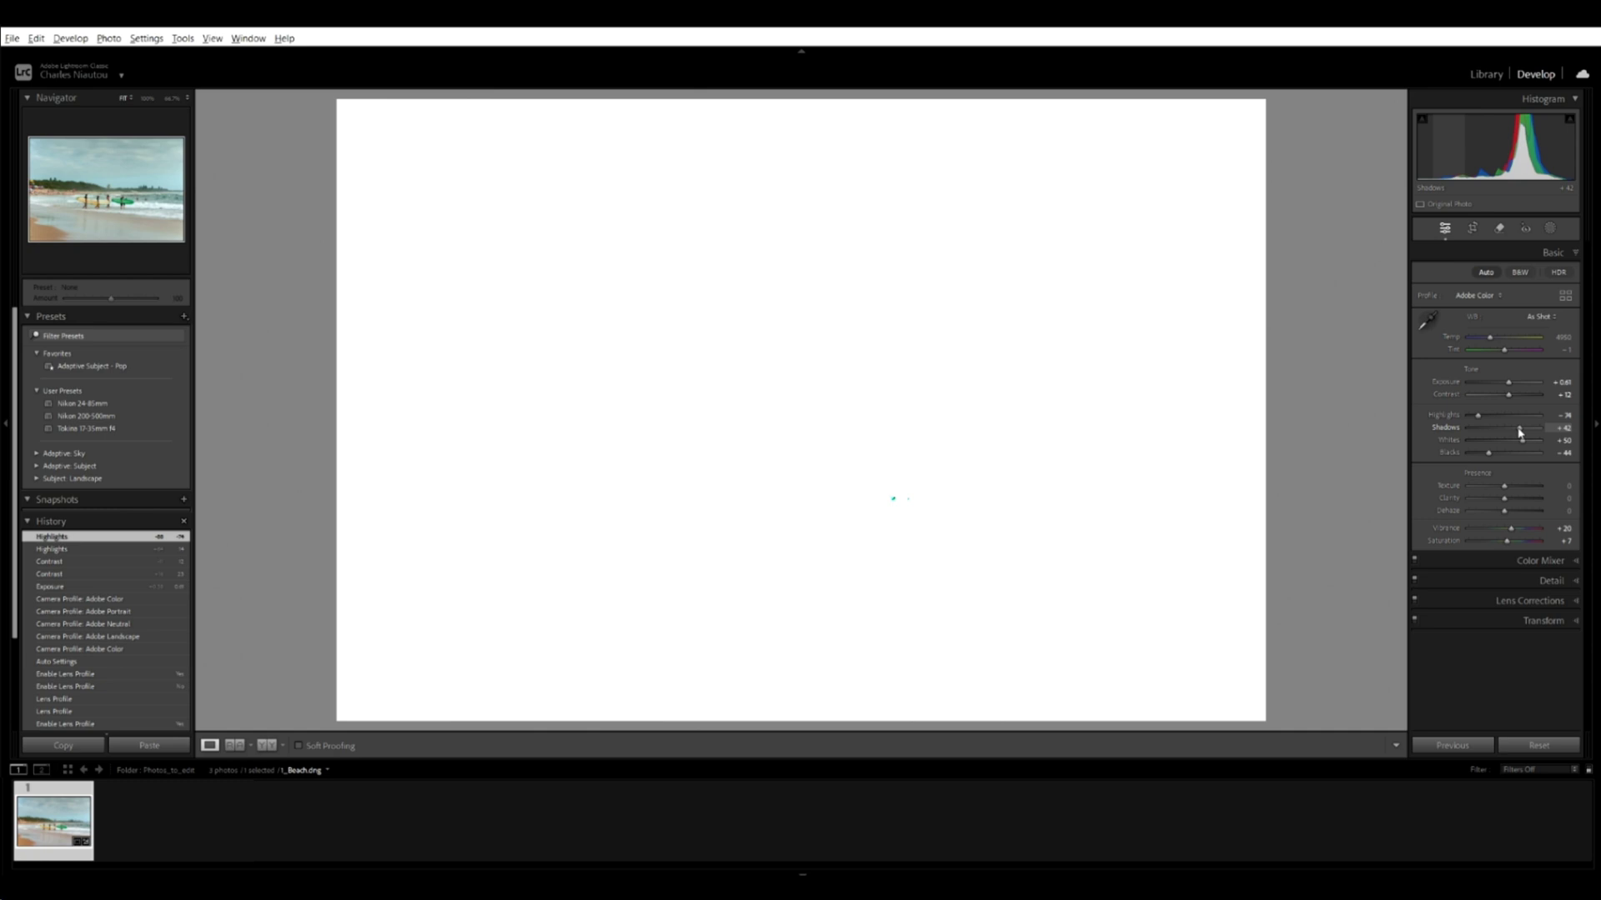
mouse_move(1519, 431)
left_mouse_down()
mouse_move(1532, 429)
mouse_move(1478, 433)
mouse_move(1543, 441)
mouse_move(1459, 462)
mouse_move(1494, 450)
left_mouse_up()
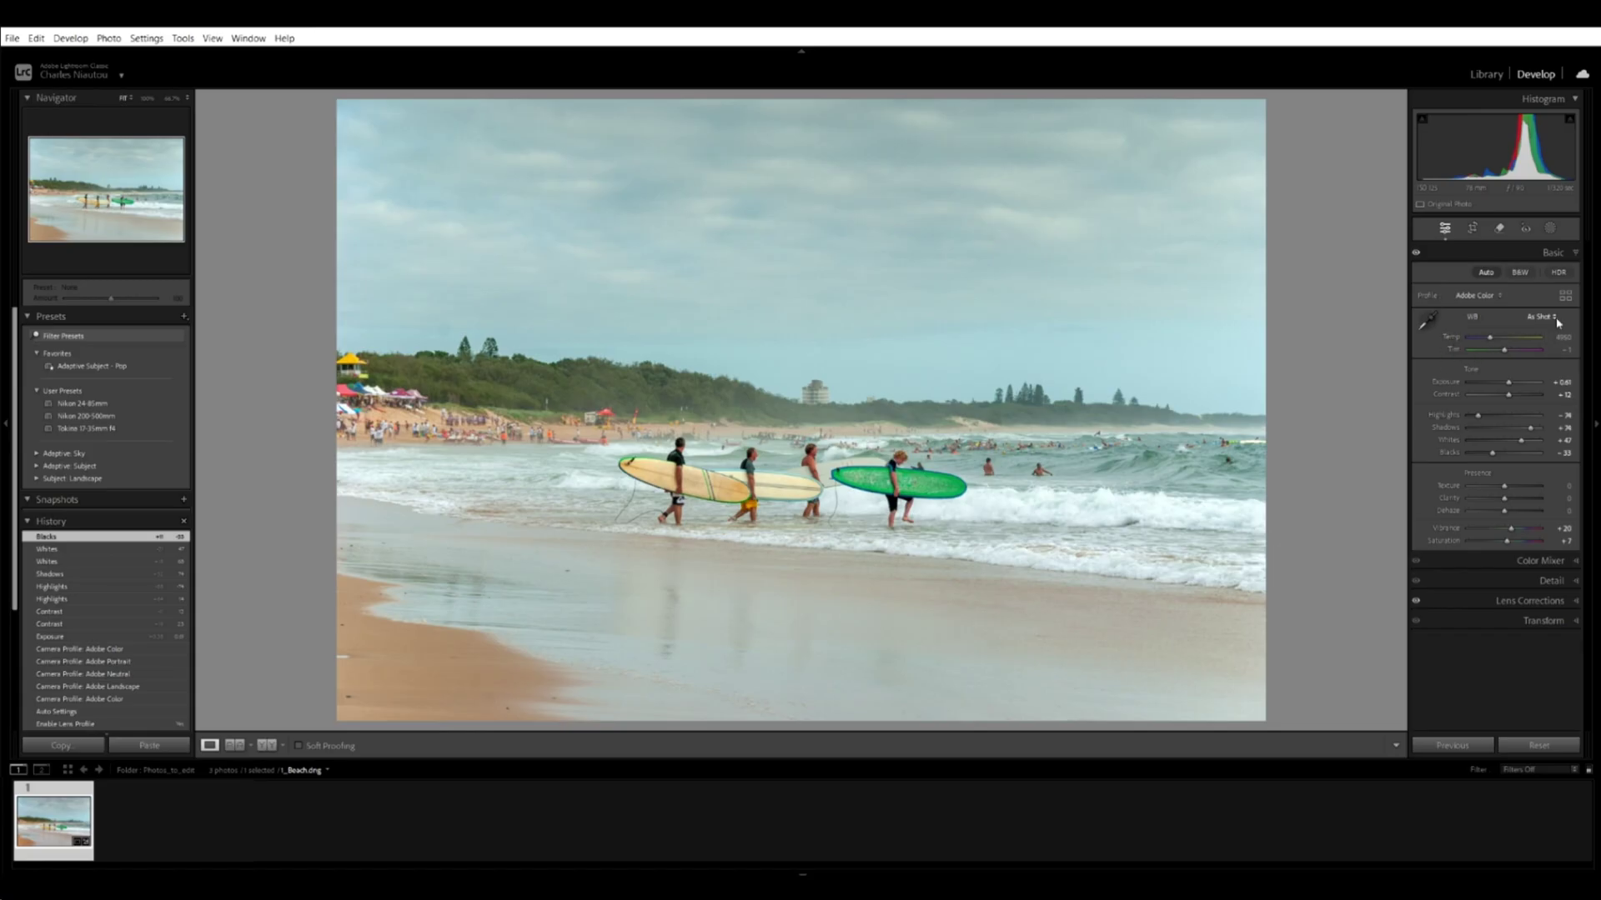
Try the Auto and Daylight white balance presets and return to As Shot.
left_click(1555, 319)
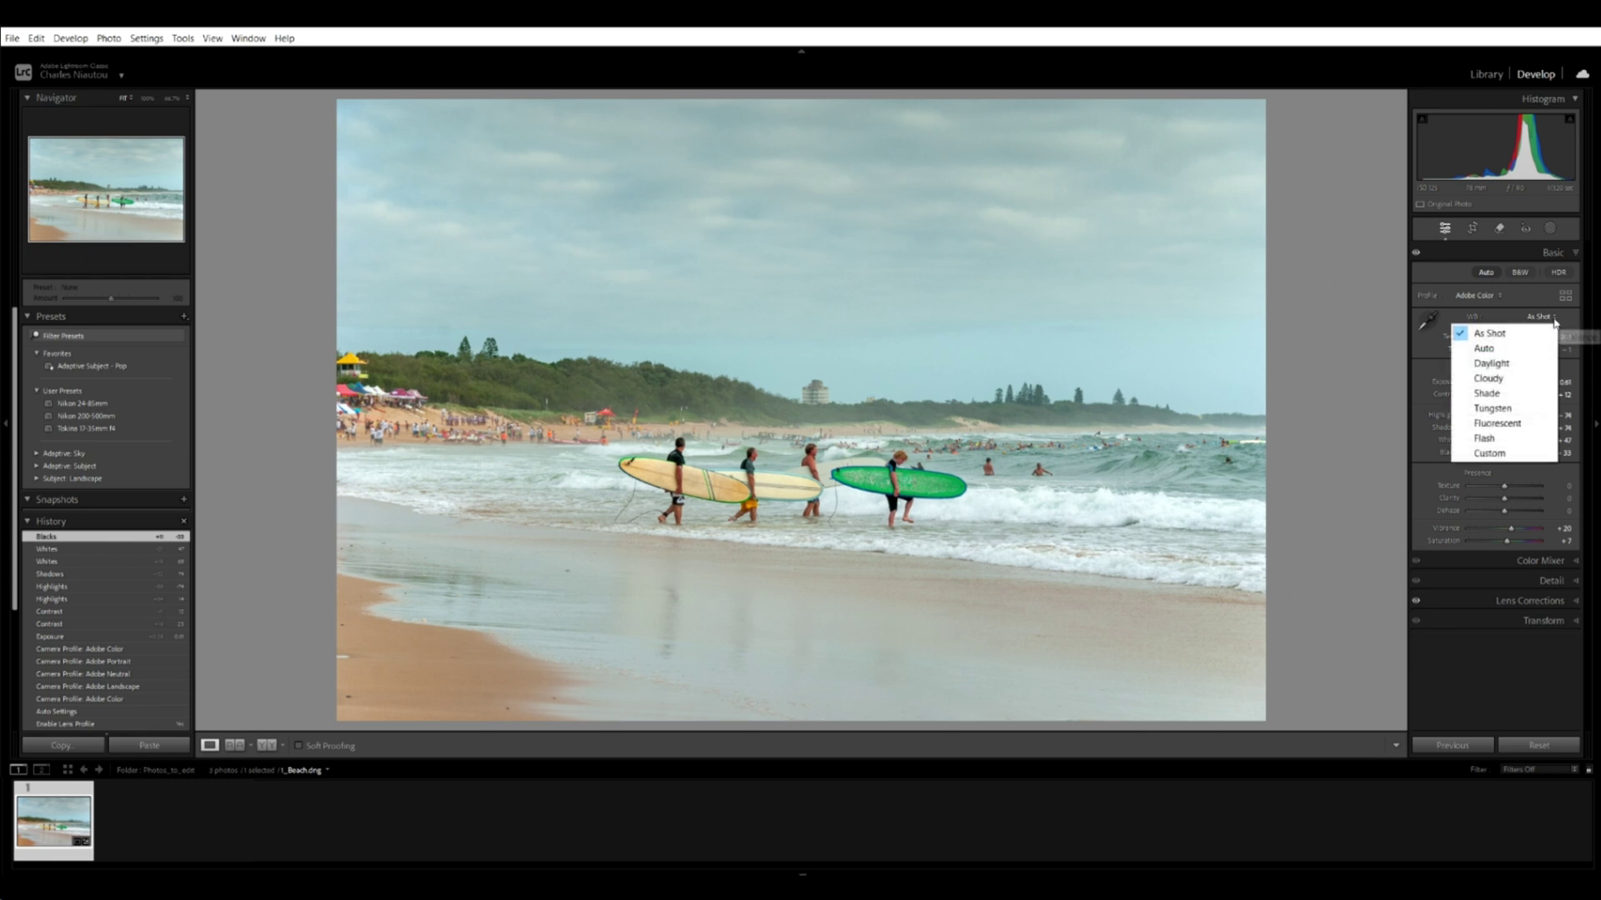
left_click(1511, 343)
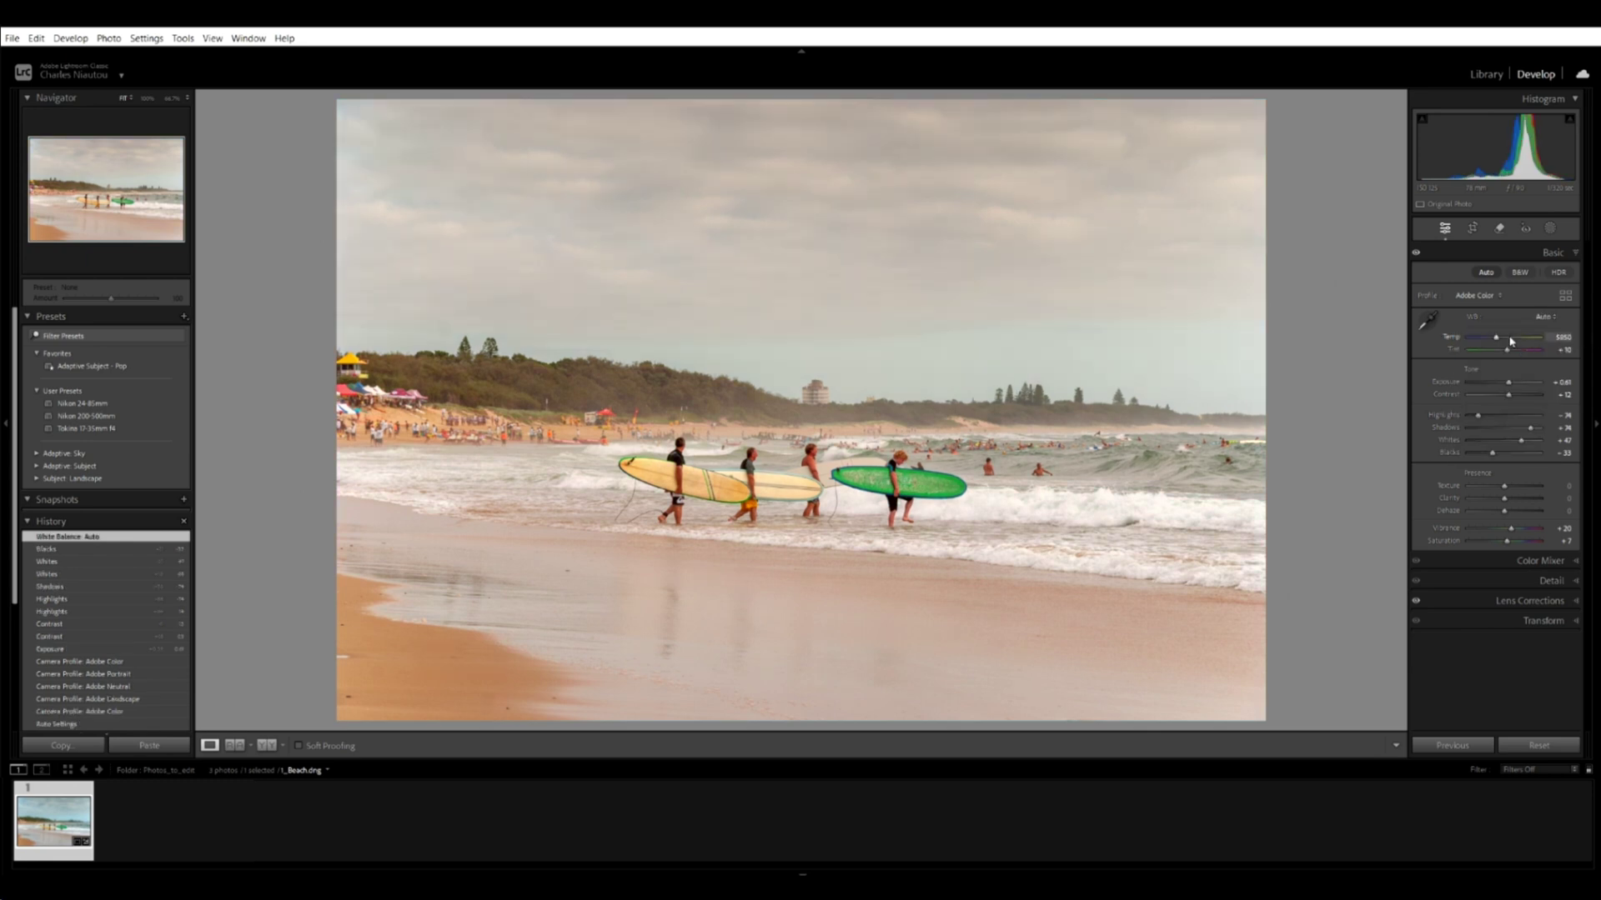
left_click(1542, 317)
left_click(1514, 361)
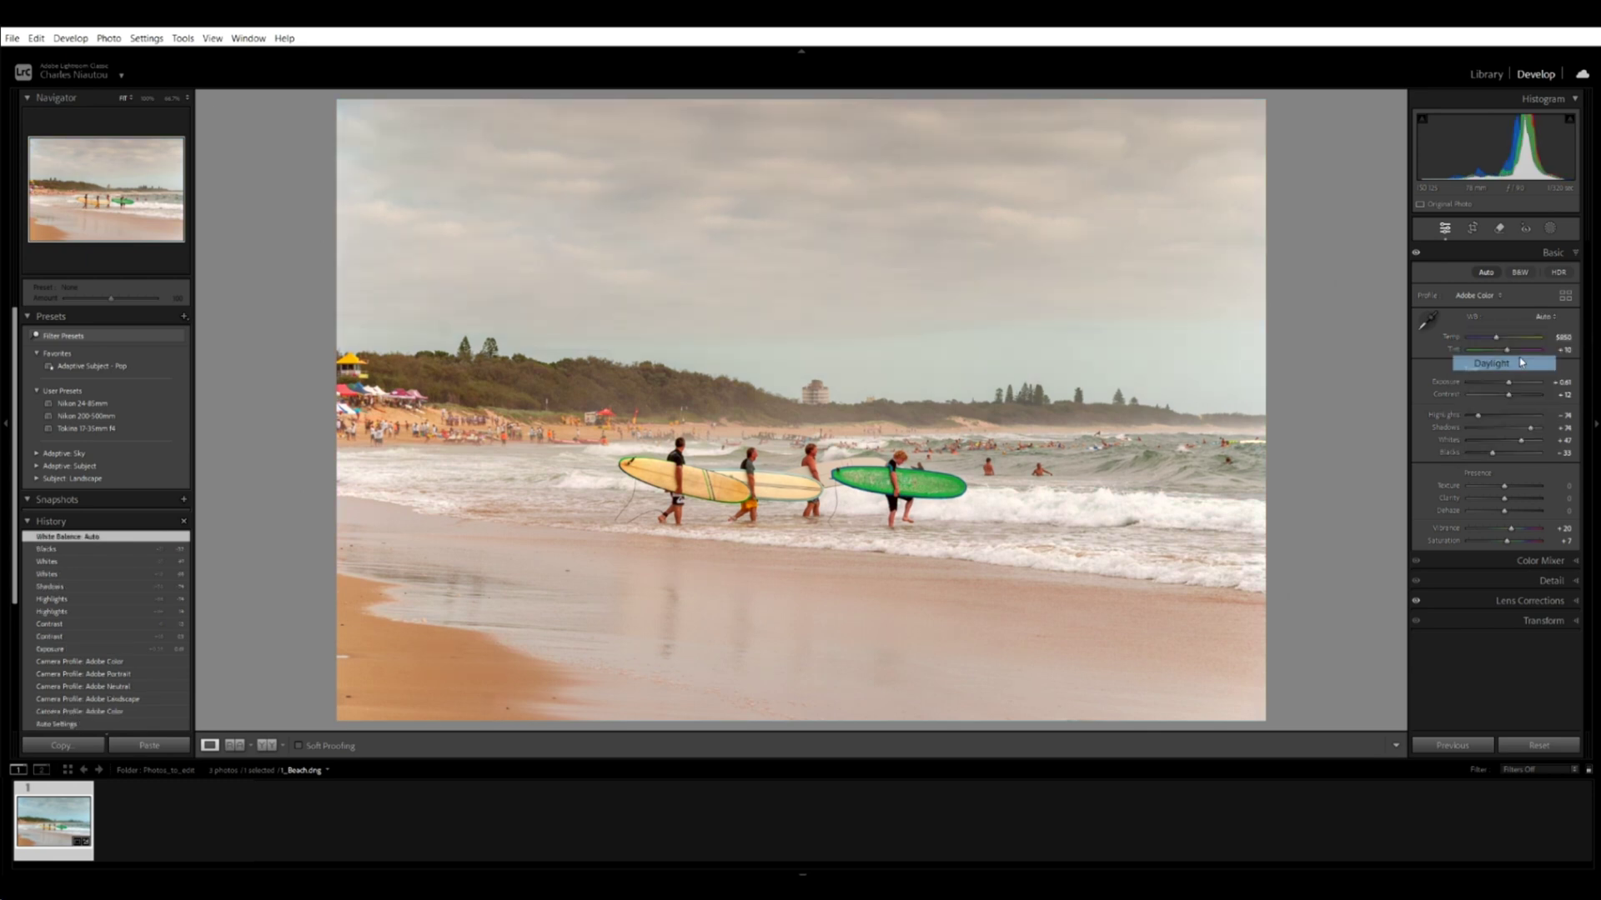
left_click(1538, 317)
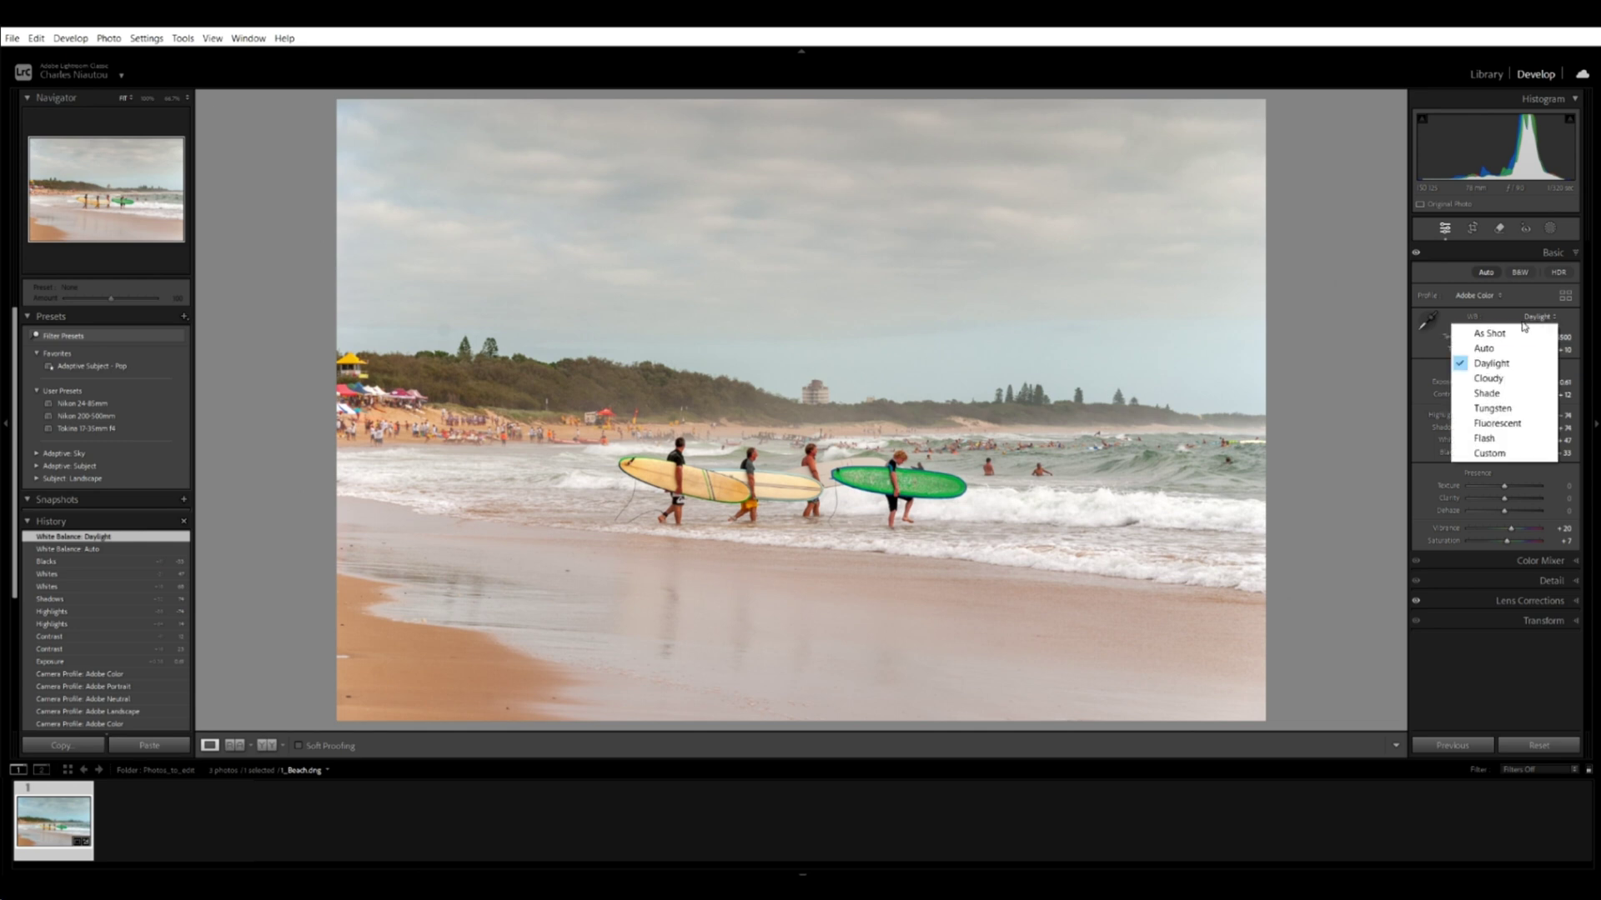
left_click(1516, 333)
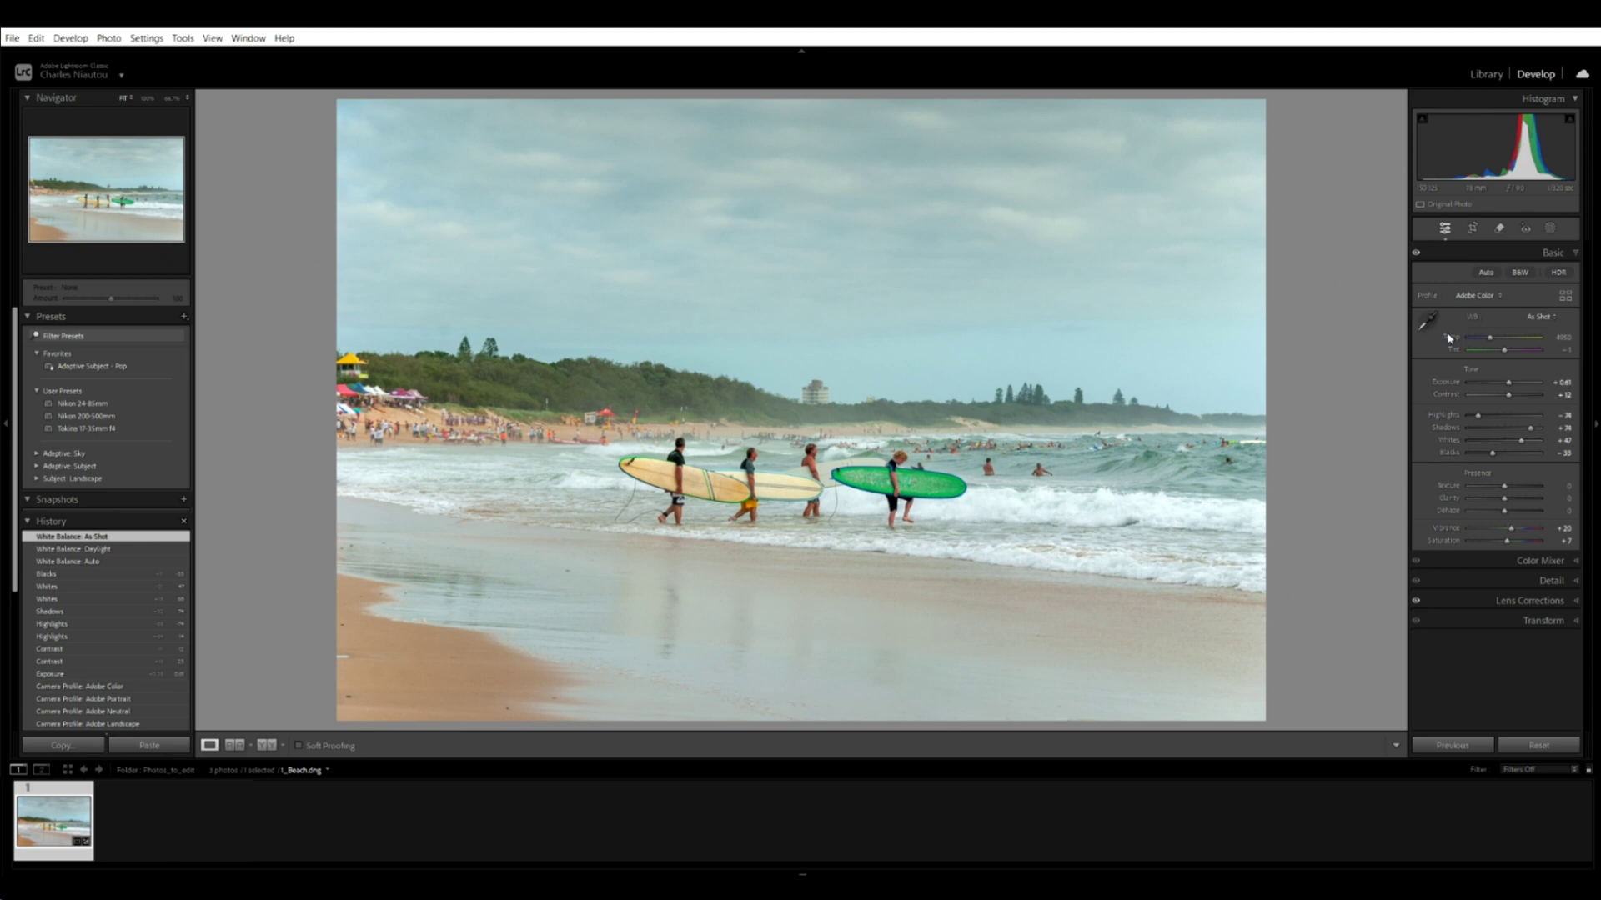
Set a custom white balance by sampling a neutral patch of wet sand at the photo's lower edge with the White Balance Selector.
left_click(1428, 318)
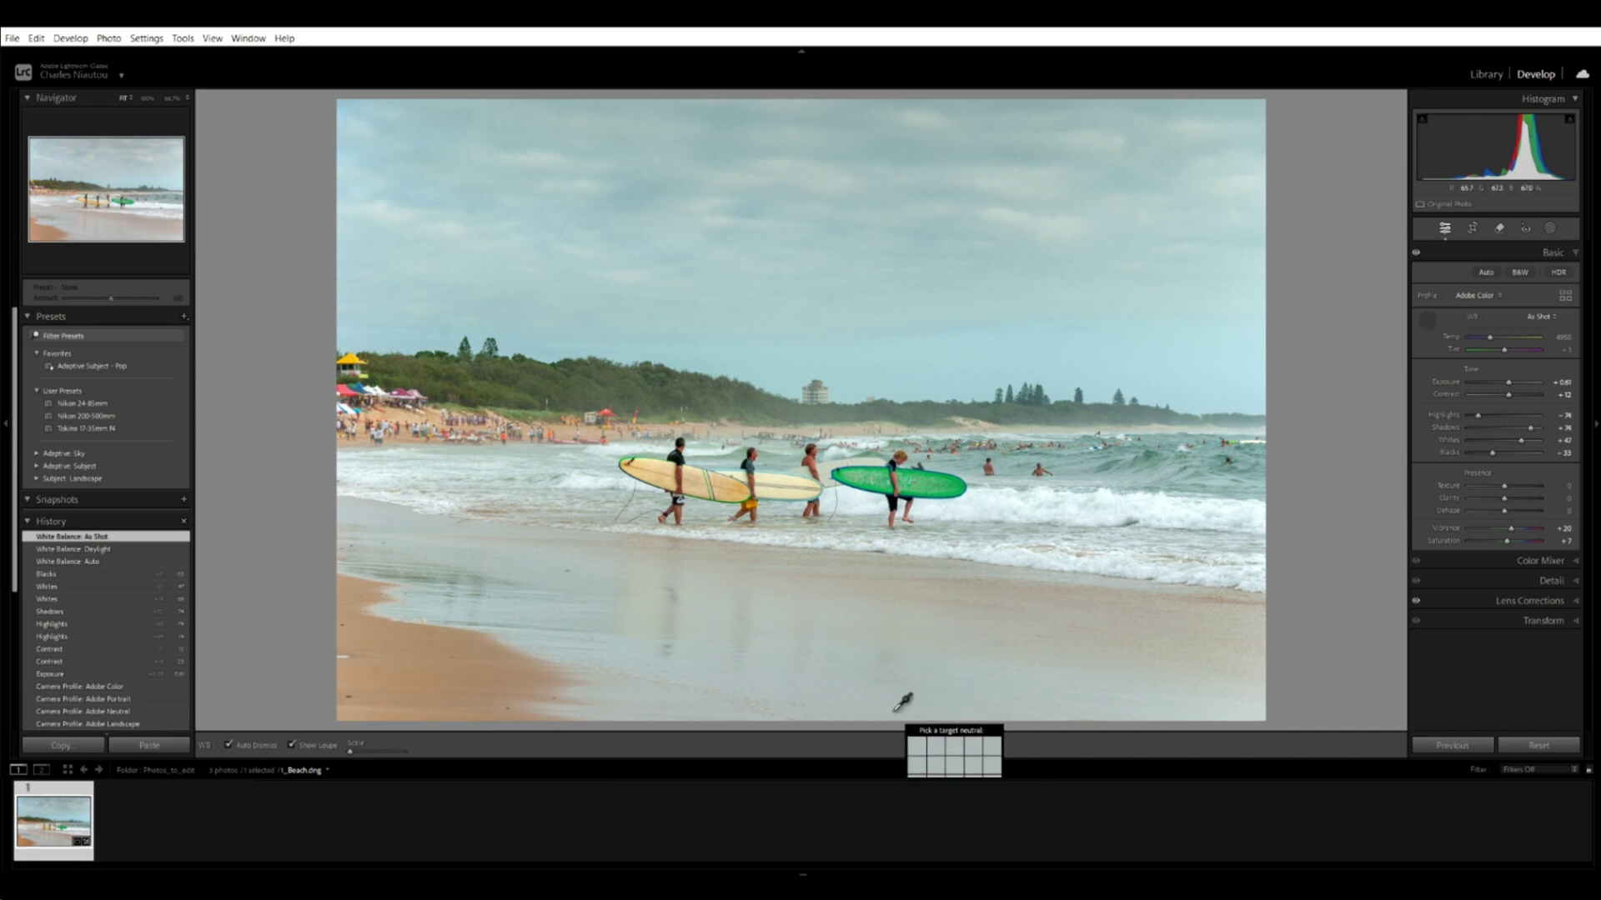
left_click(896, 711)
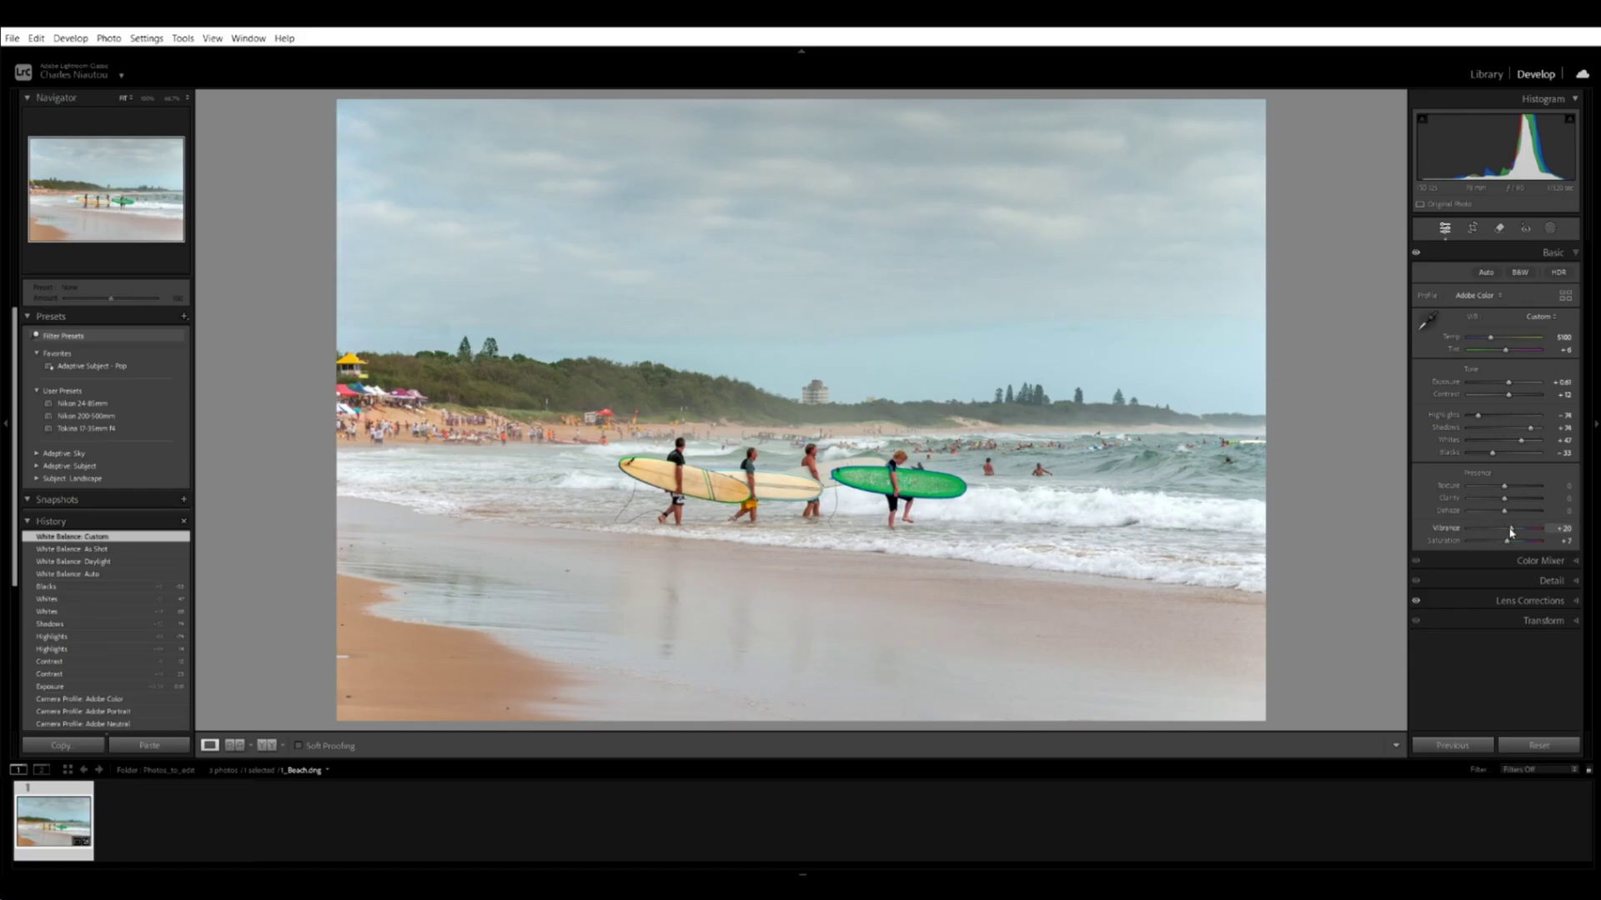
Raise the beach photo's Vibrance to +32 and its Saturation to +21.
left_click_drag(1516, 532, 1513, 547)
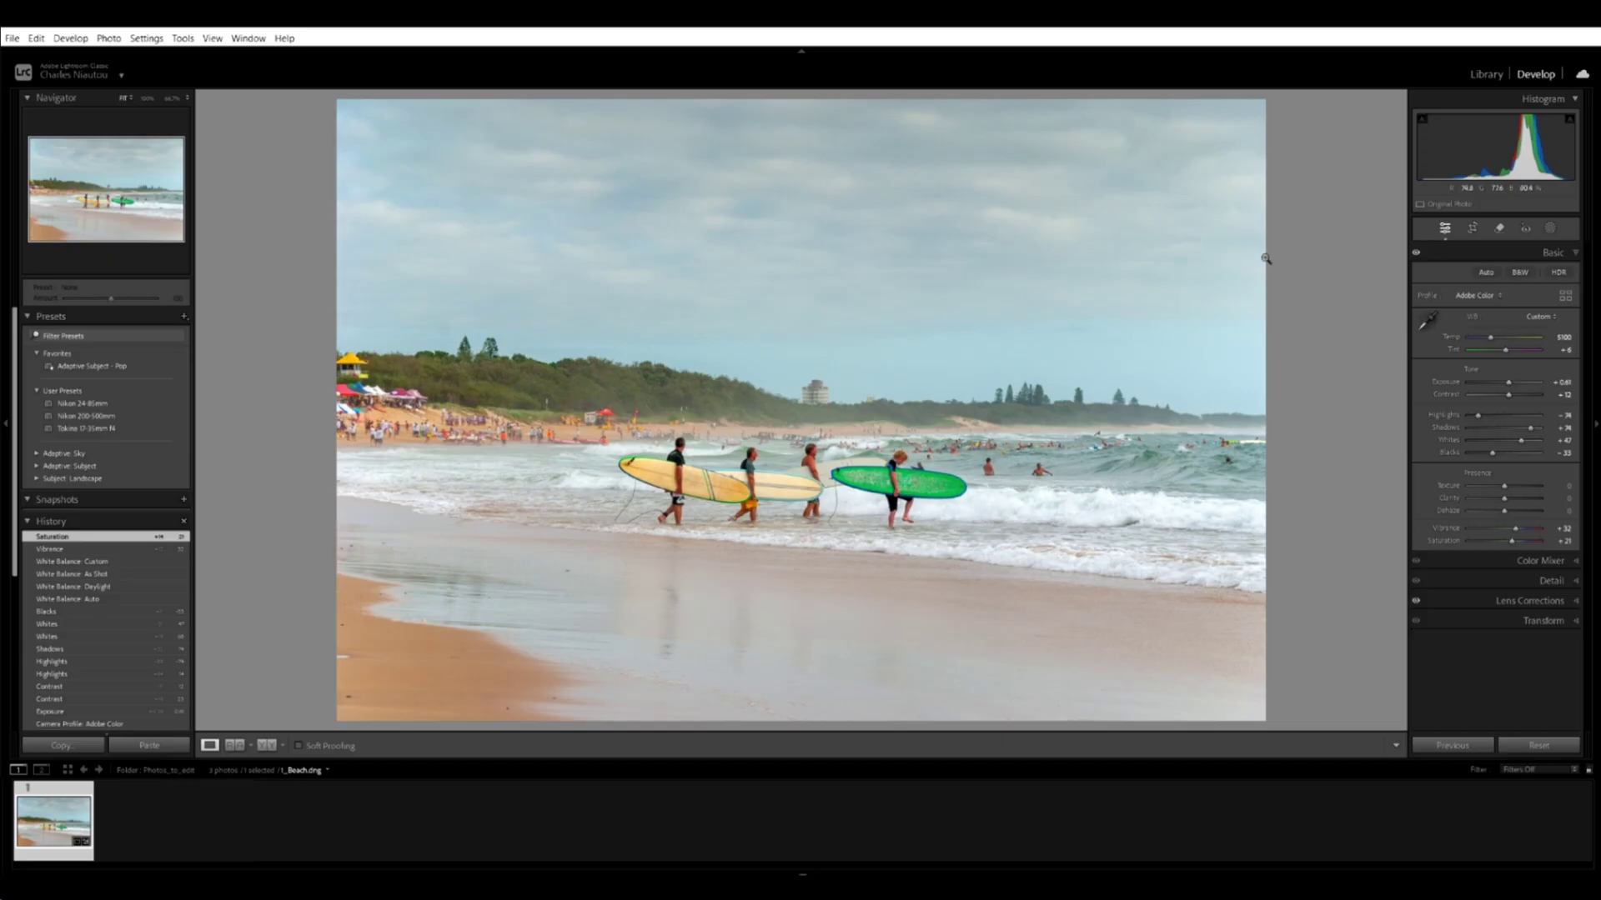
Straighten the horizon by rotating the photo about 0.2° with the Crop tool and apply the crop.
left_click(1473, 228)
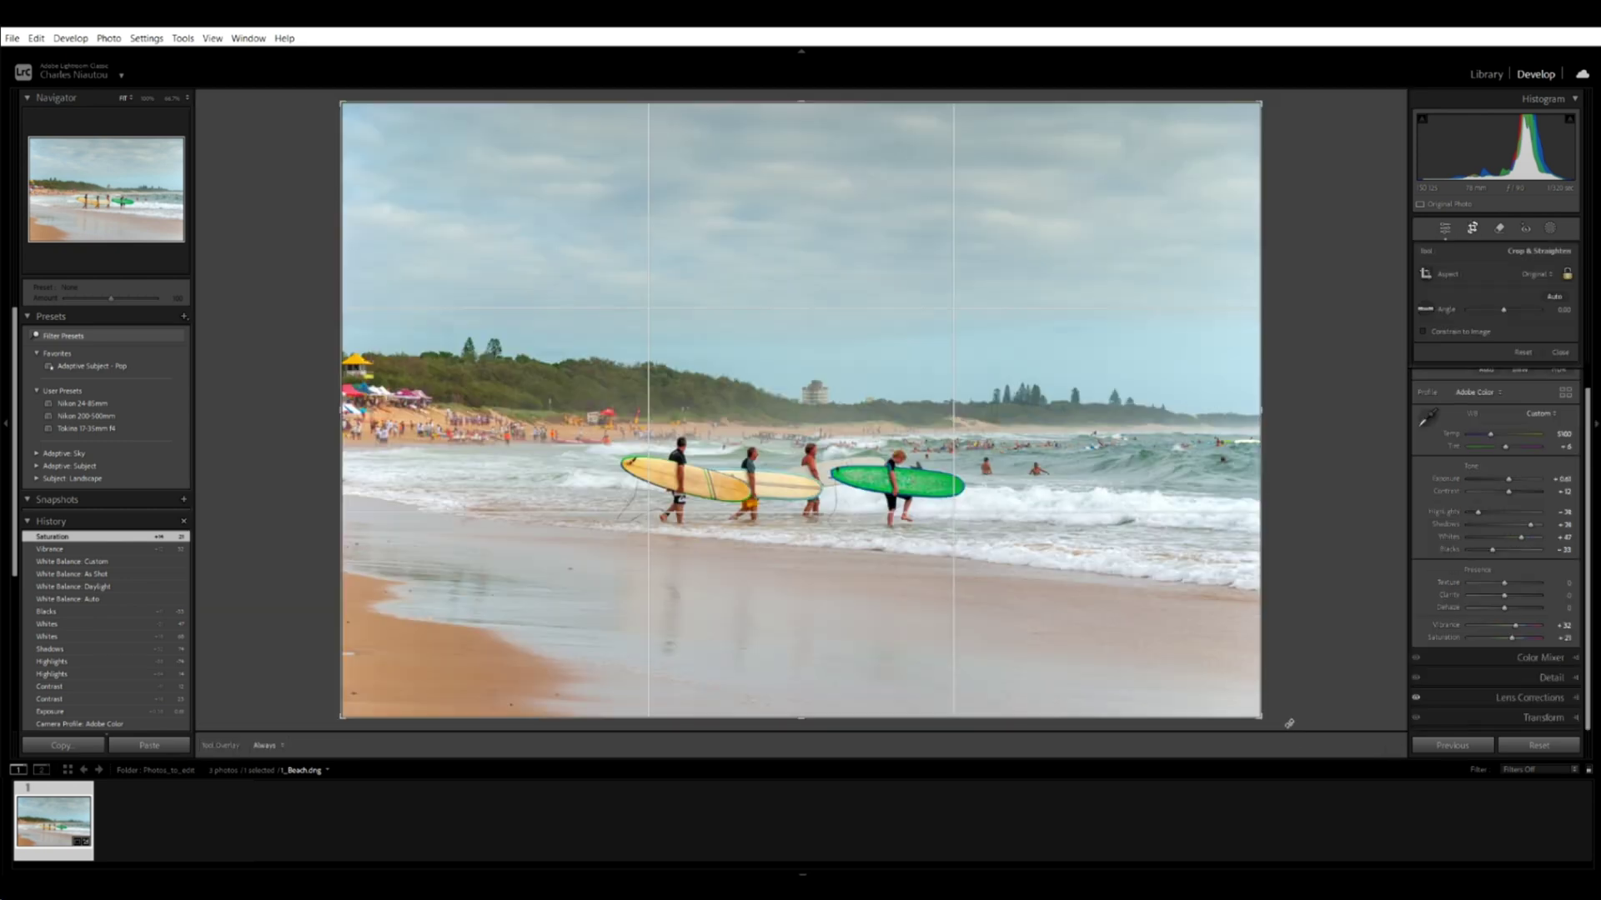
mouse_move(1274, 723)
left_mouse_down()
mouse_move(1273, 705)
mouse_move(1265, 721)
left_mouse_up()
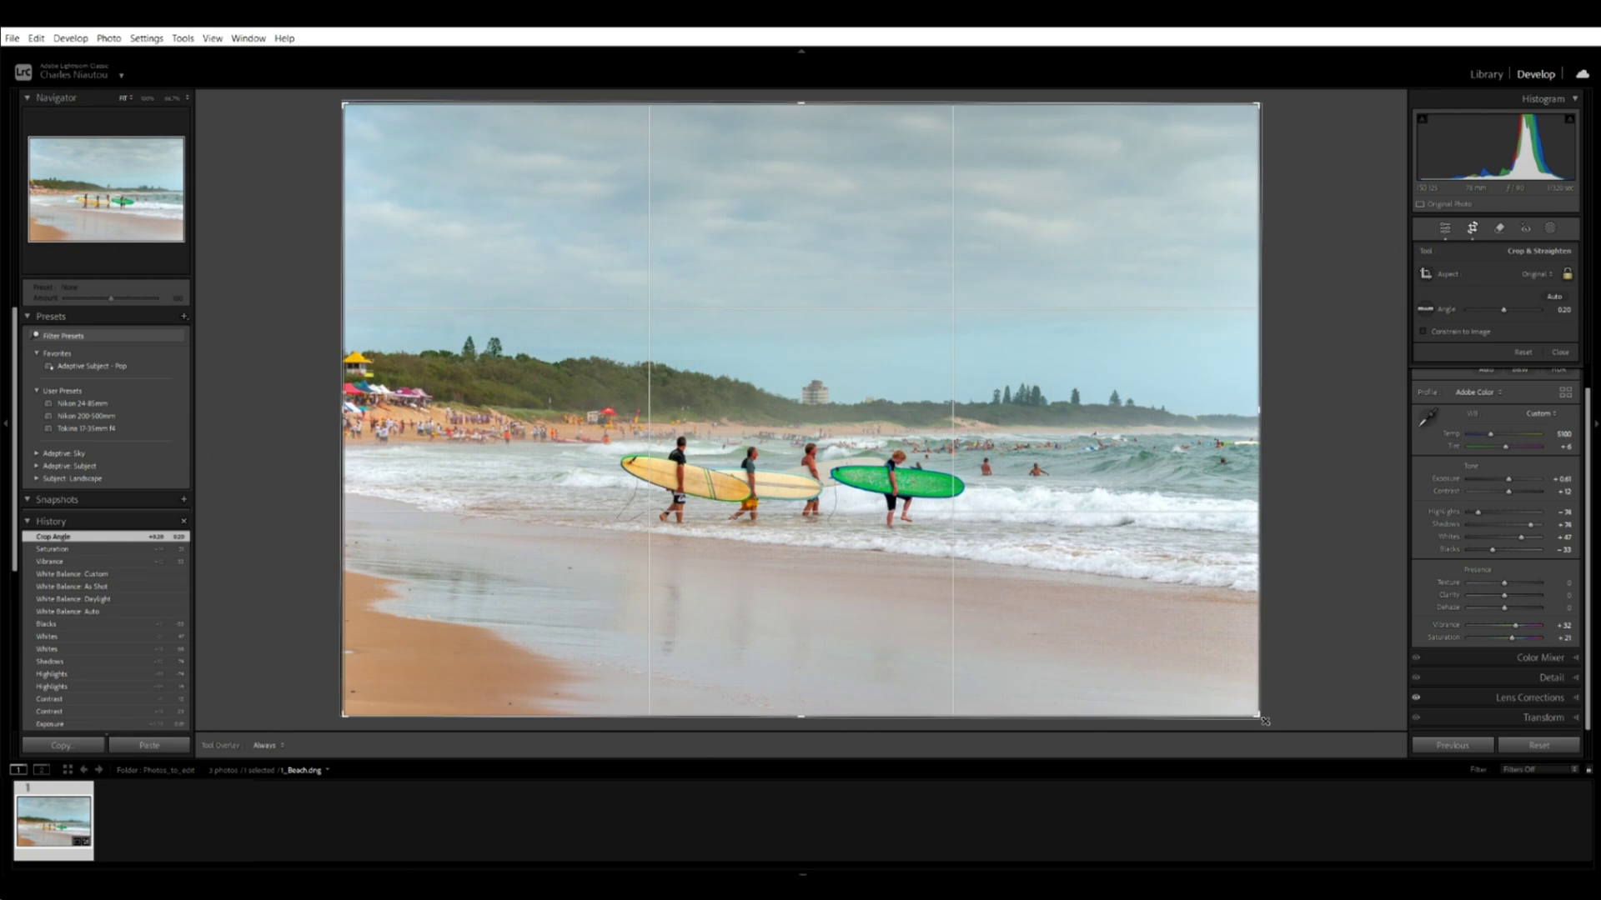
left_click(1473, 237)
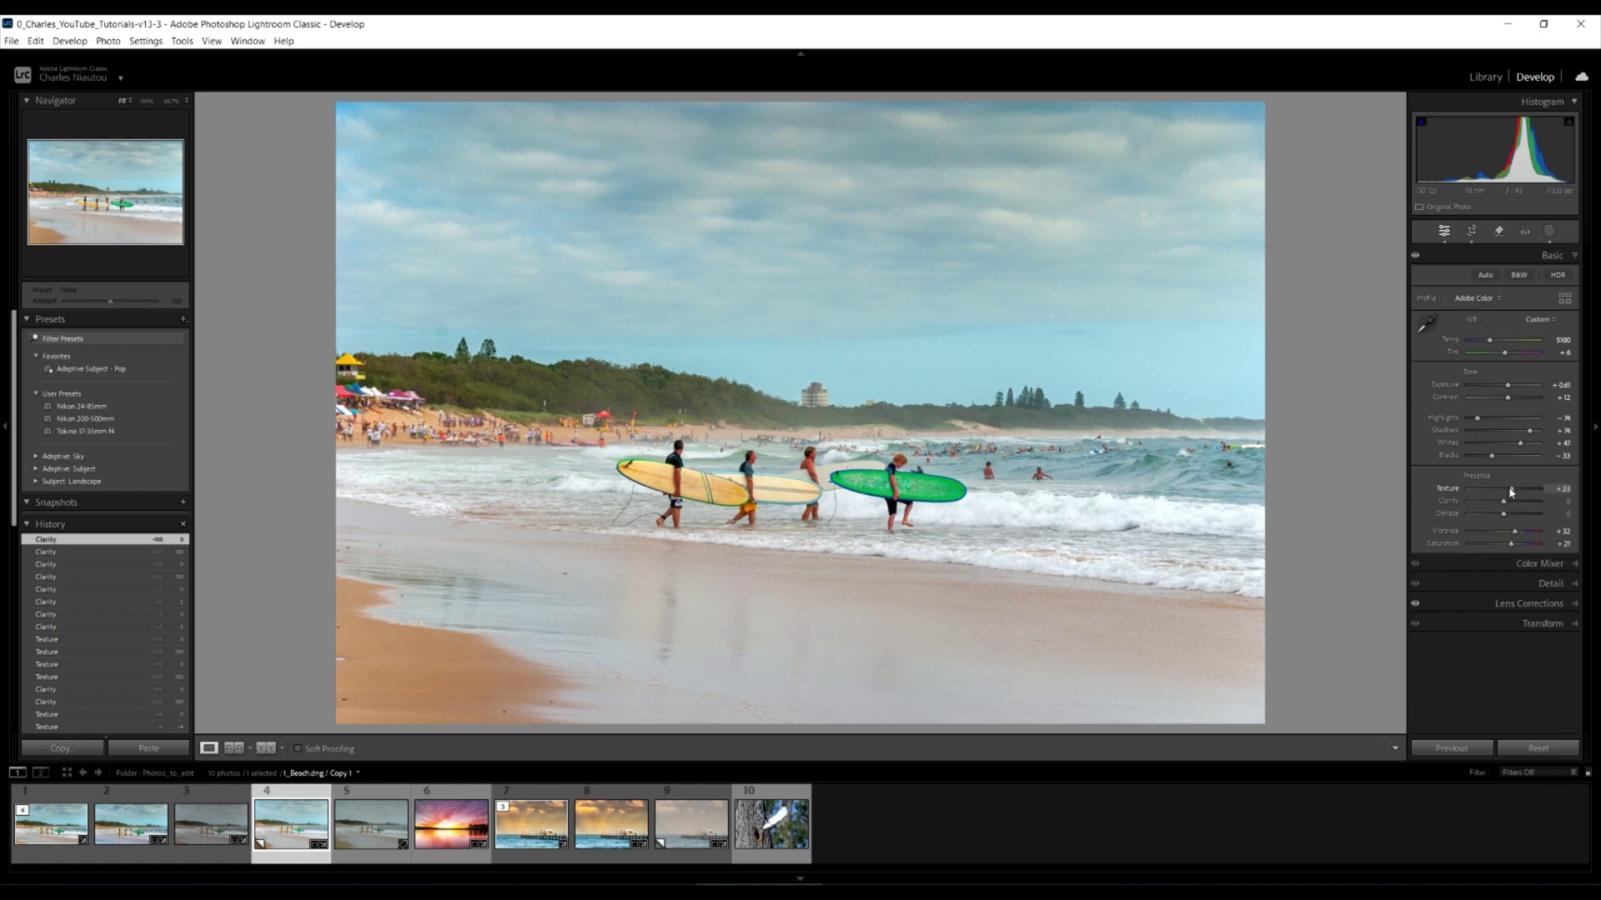
Try out the Texture and Clarity sliders on the beach photo's virtual copy and the Dehaze slider on the misty swamp photo.
left_click_drag(1541, 490, 1504, 489)
left_click_drag(1503, 501, 1531, 499)
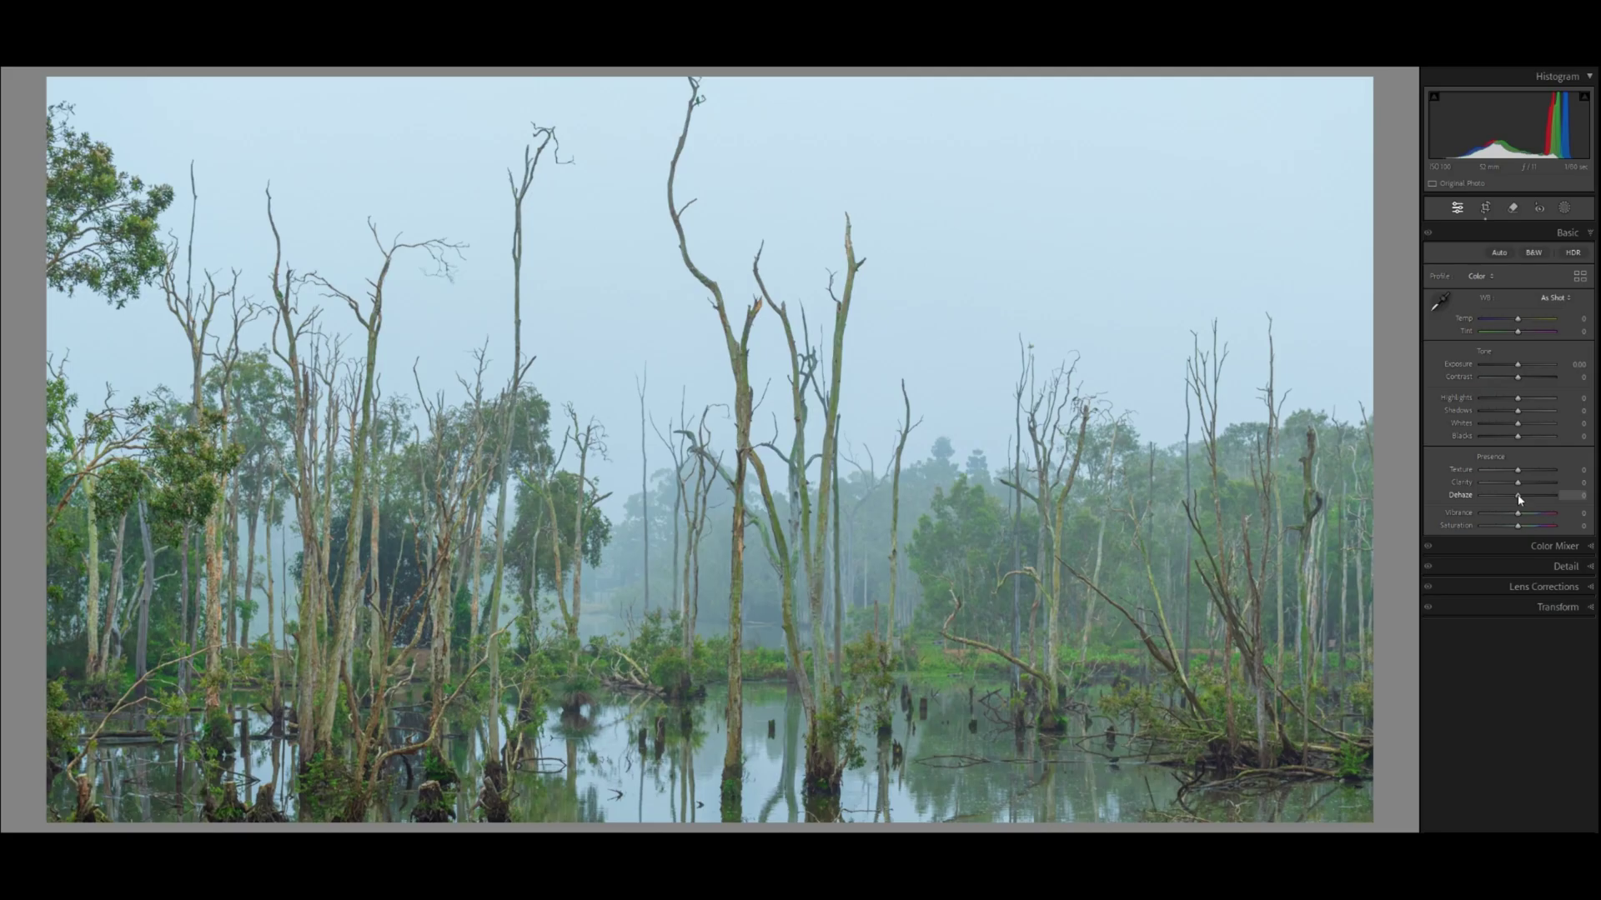
left_click_drag(1519, 499, 1496, 501)
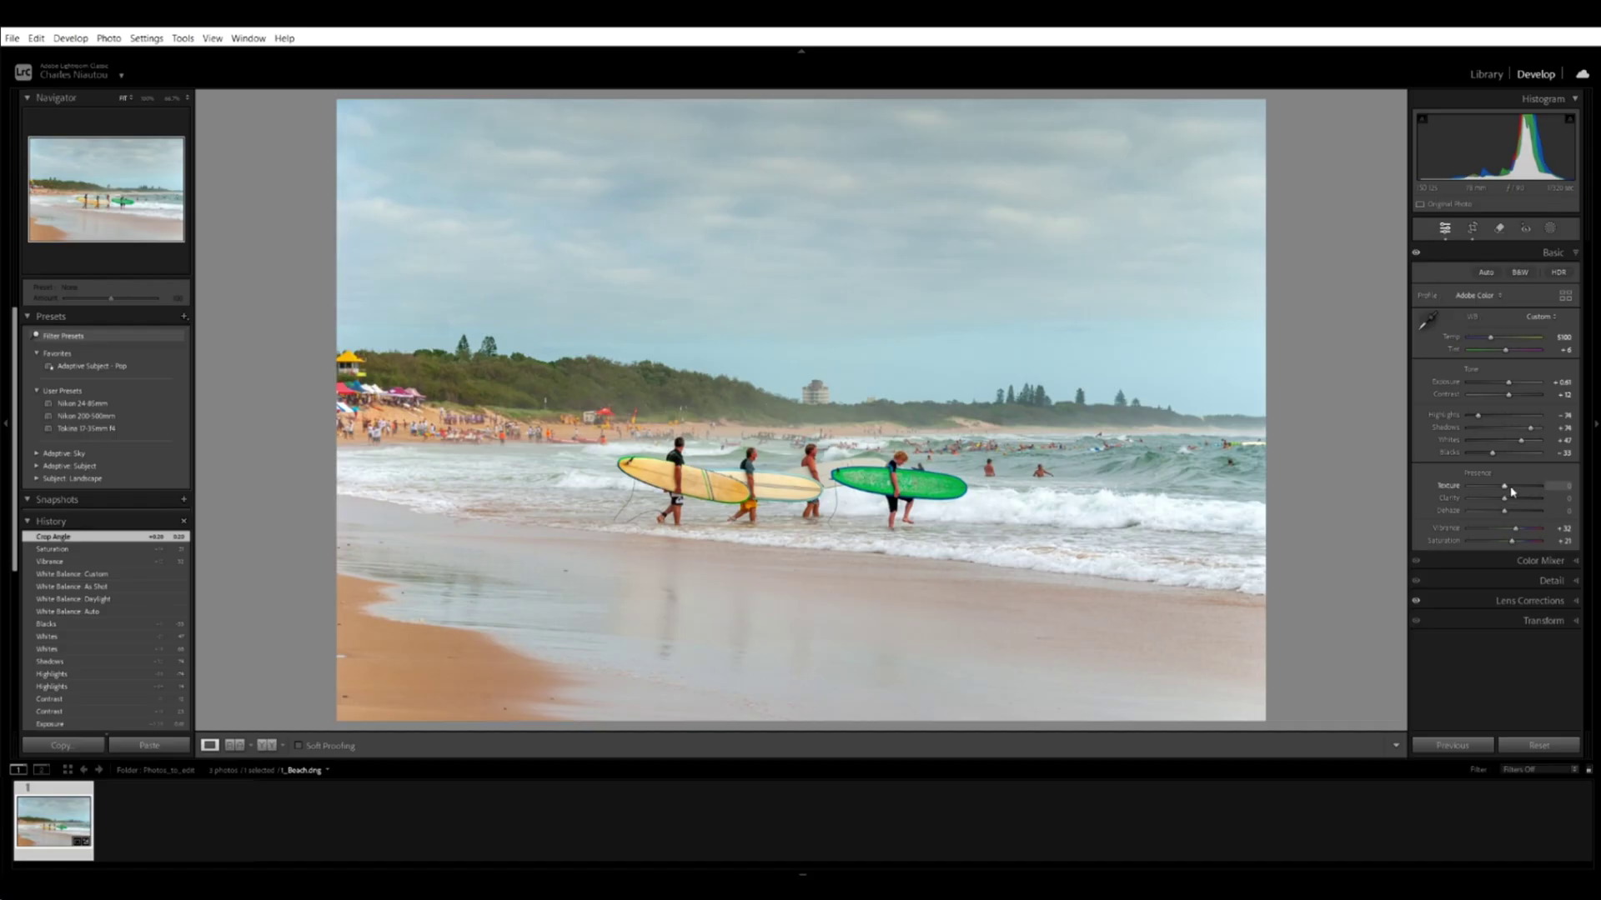
Set the beach photo's Texture to +12, Clarity to +11 and Dehaze to +14.
left_click_drag(1504, 486, 1511, 514)
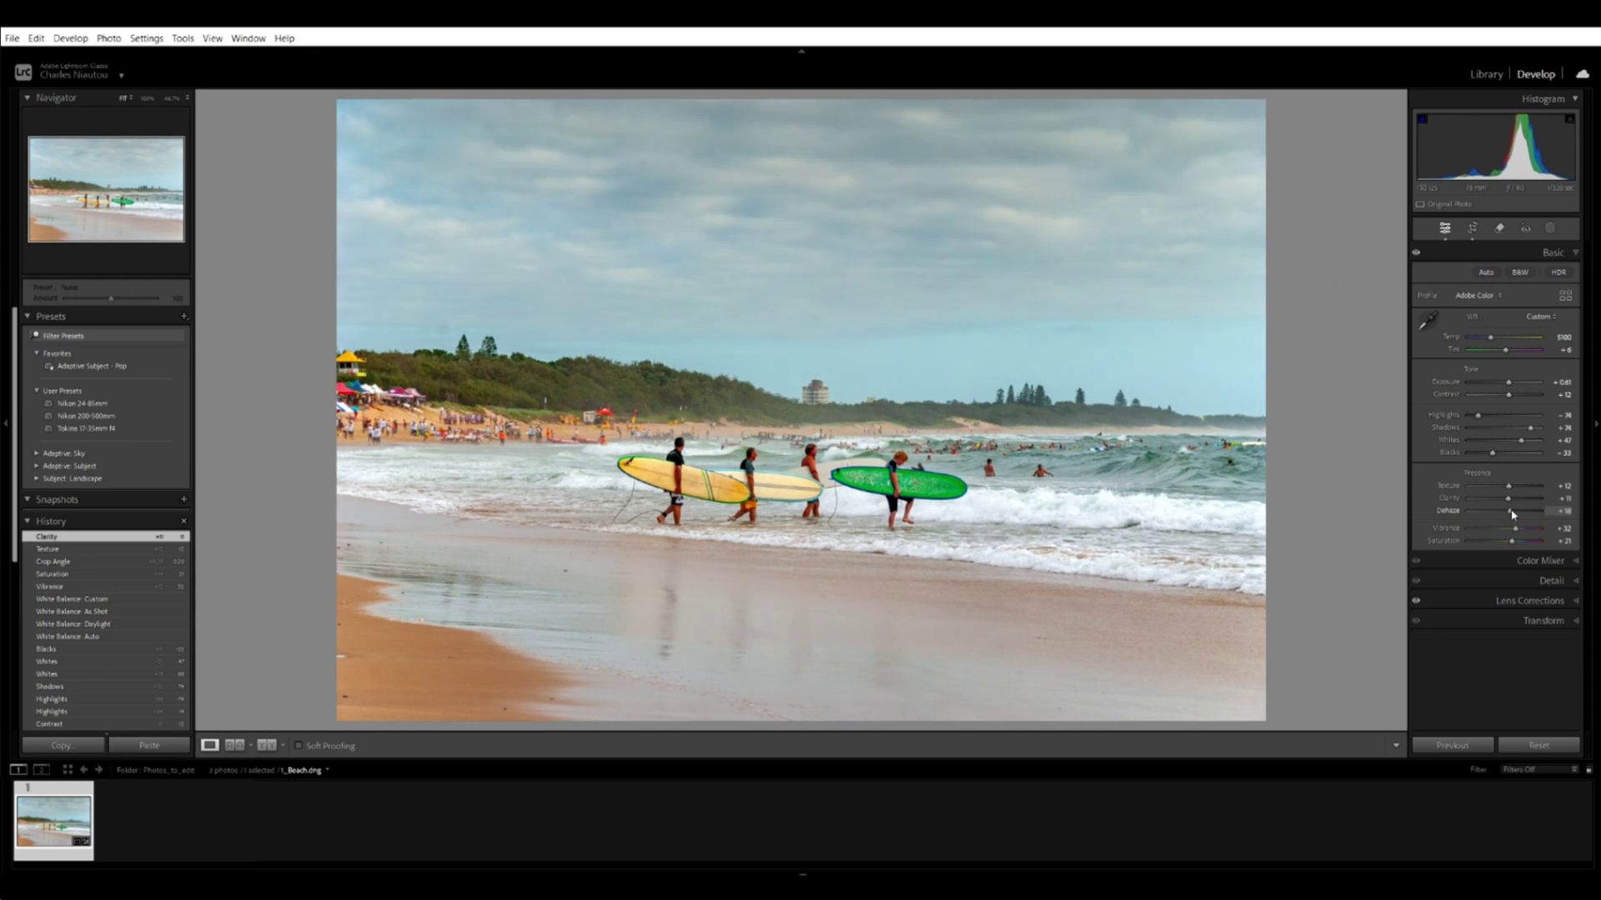
left_click_drag(1512, 514, 1508, 511)
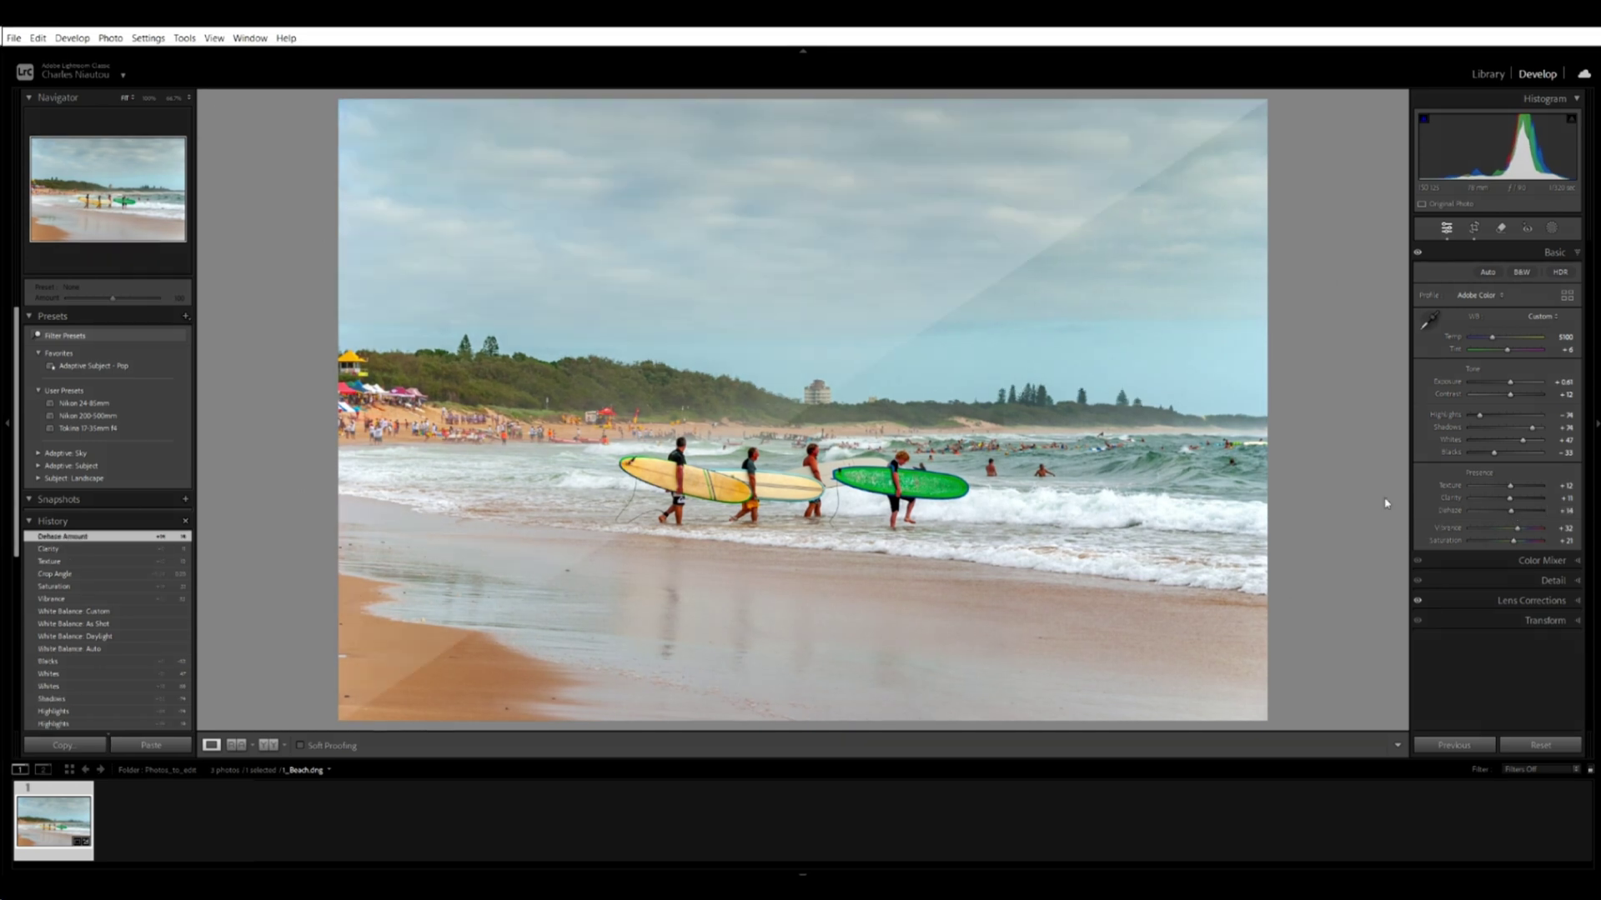
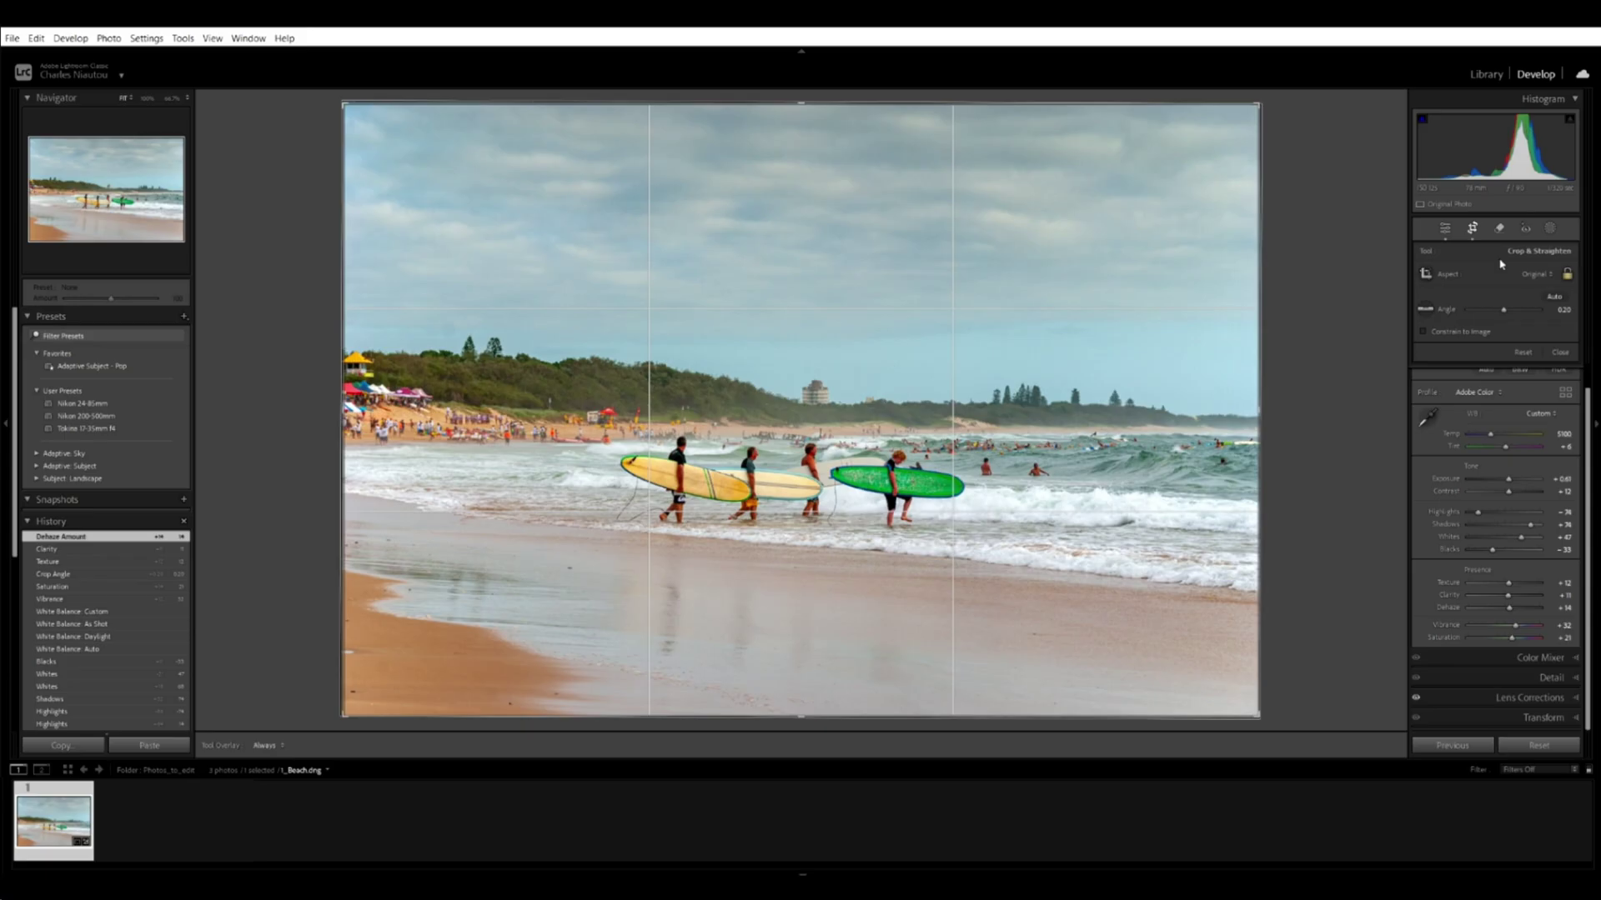
Crop the photo to a 16 x 9 aspect ratio, shifting the crop frame slightly upward to keep more sky.
left_click(1534, 277)
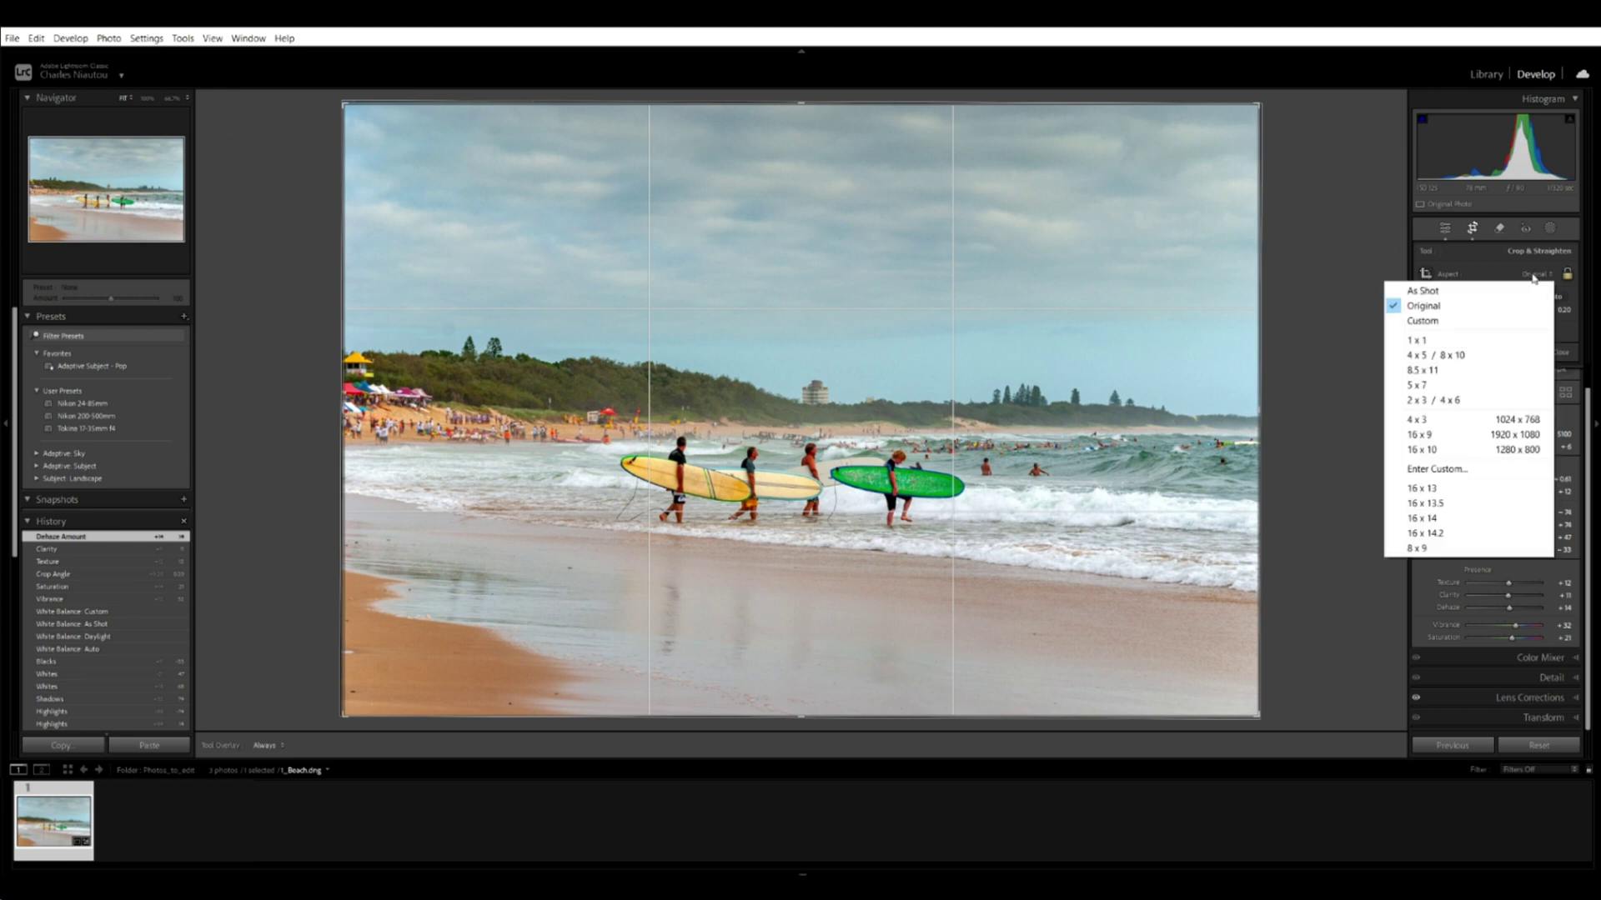
left_click(1499, 434)
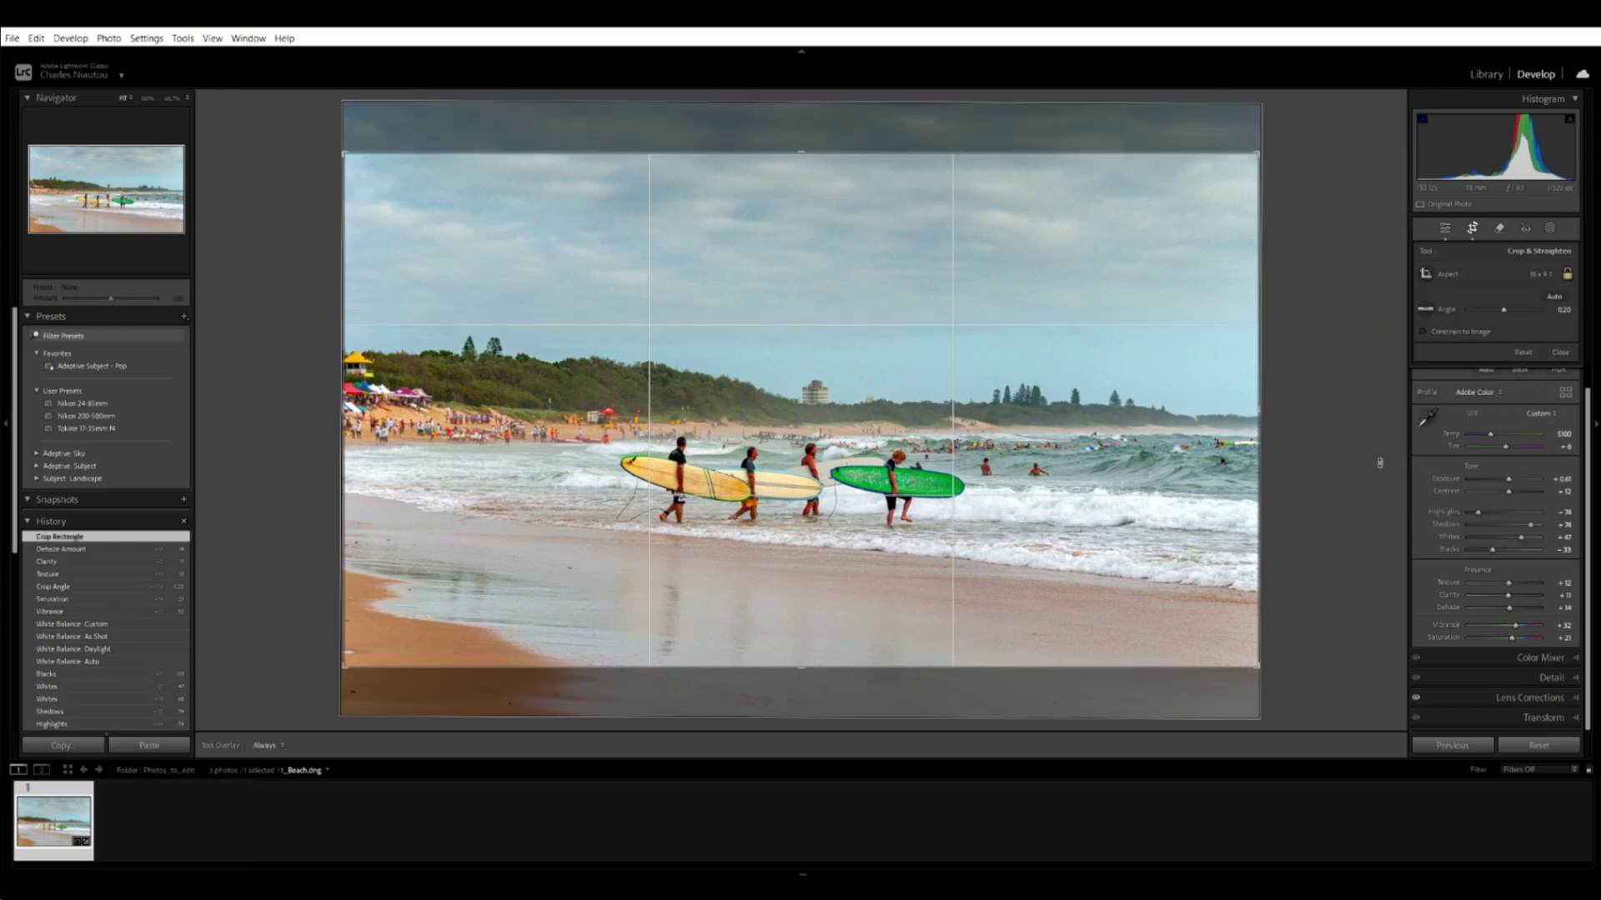
key("Return")
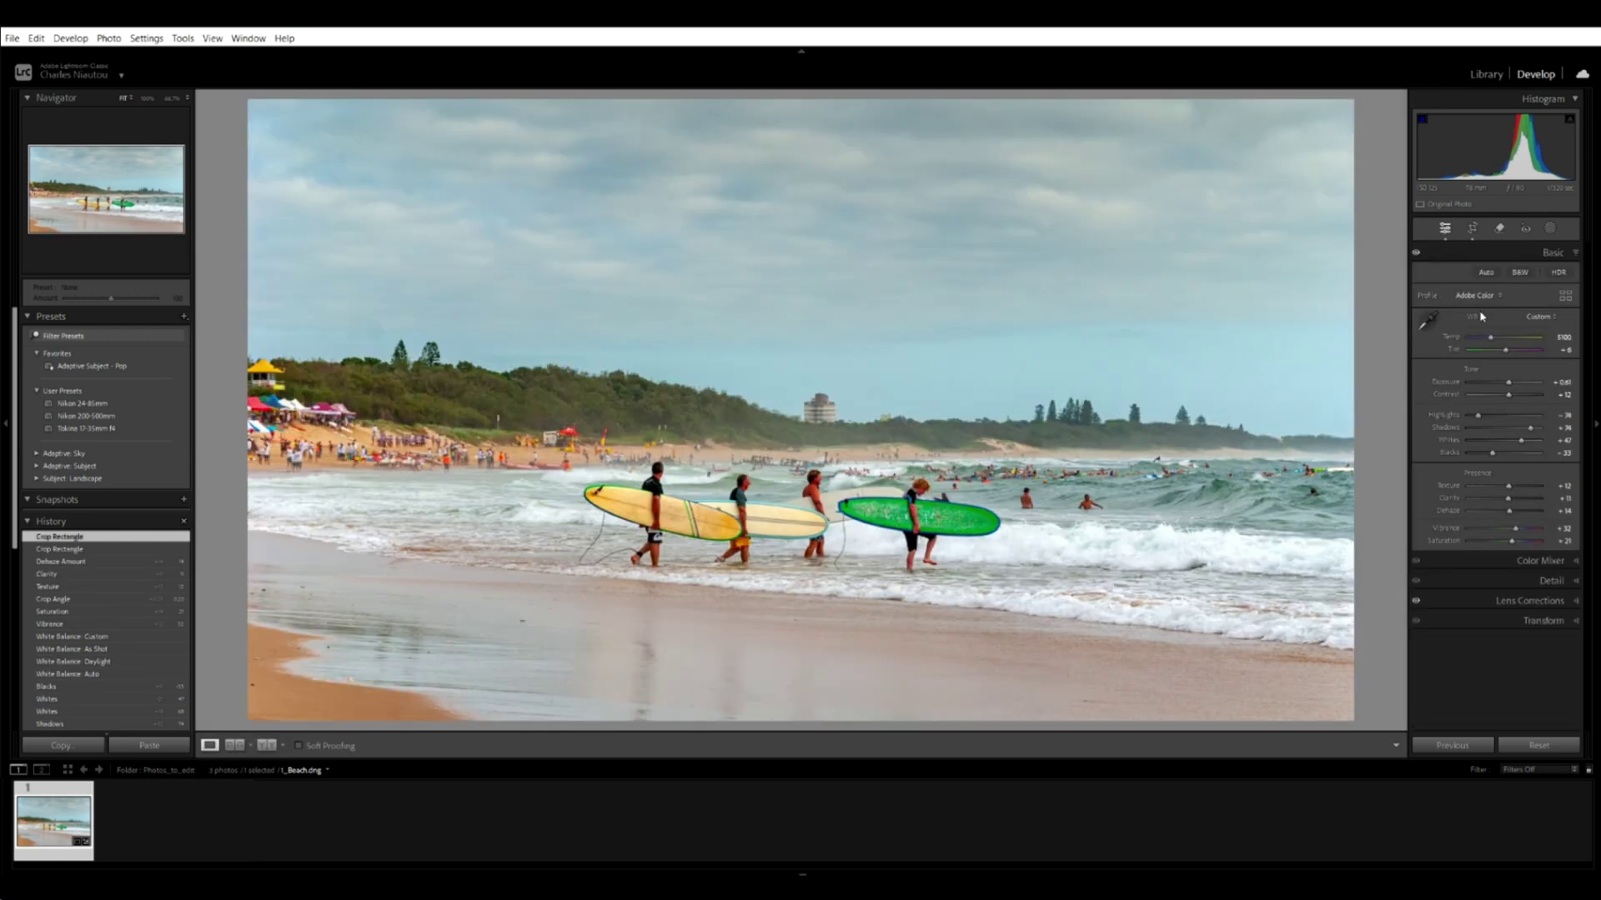